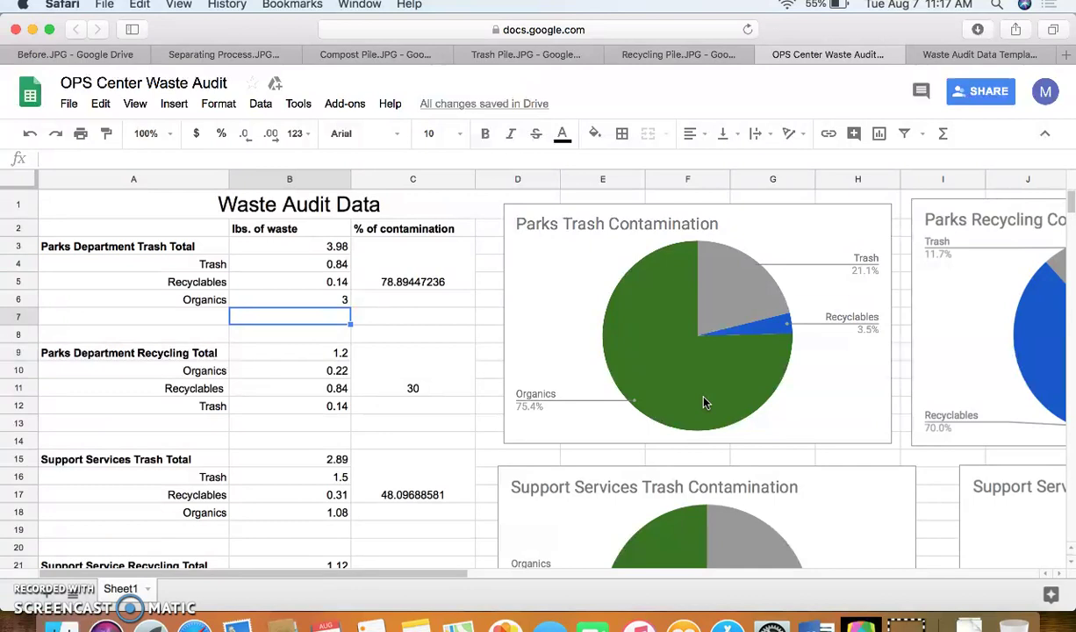
Set the Organics weight under Parks Department Trash Total to 2 lbs
left_click(343, 299)
key("Delete")
type("2")
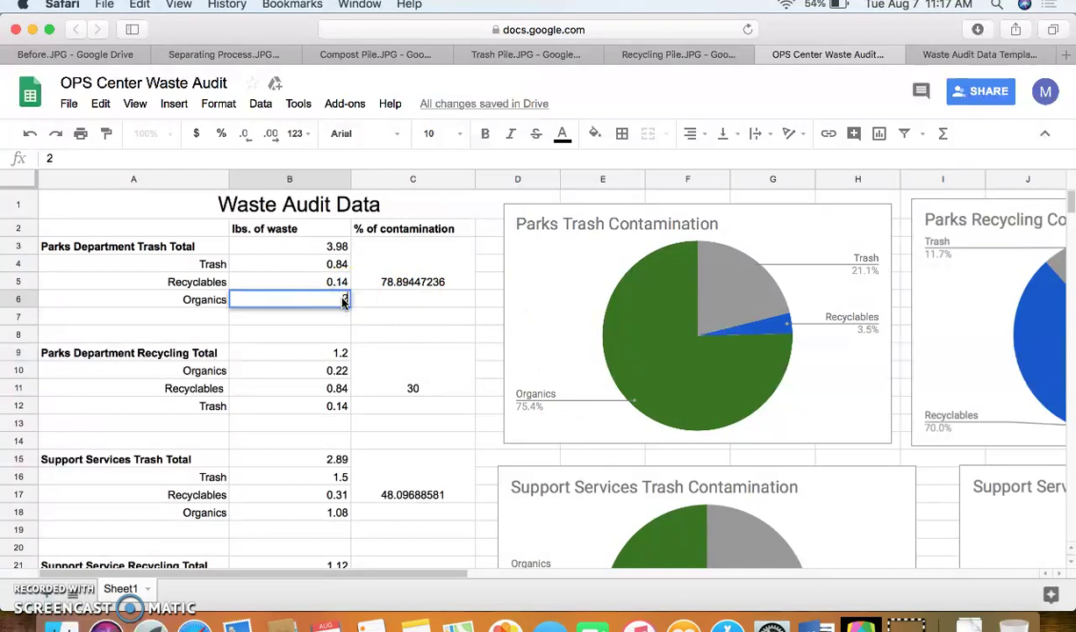
key("Return")
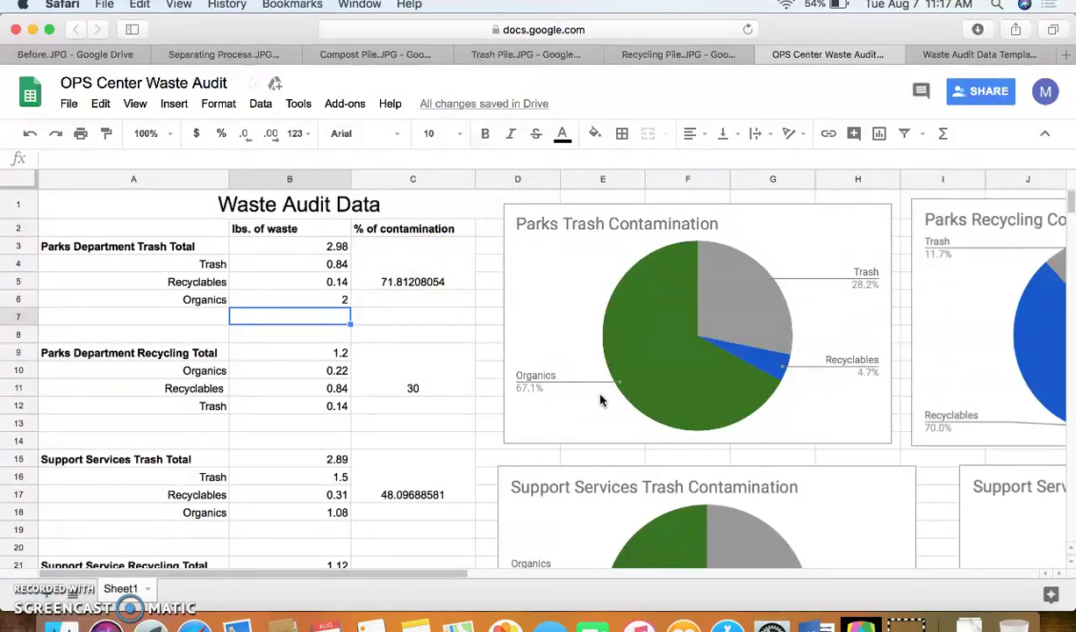
In the Waste Audit Data Template spreadsheet, merge cells A1 through D1
left_click(976, 55)
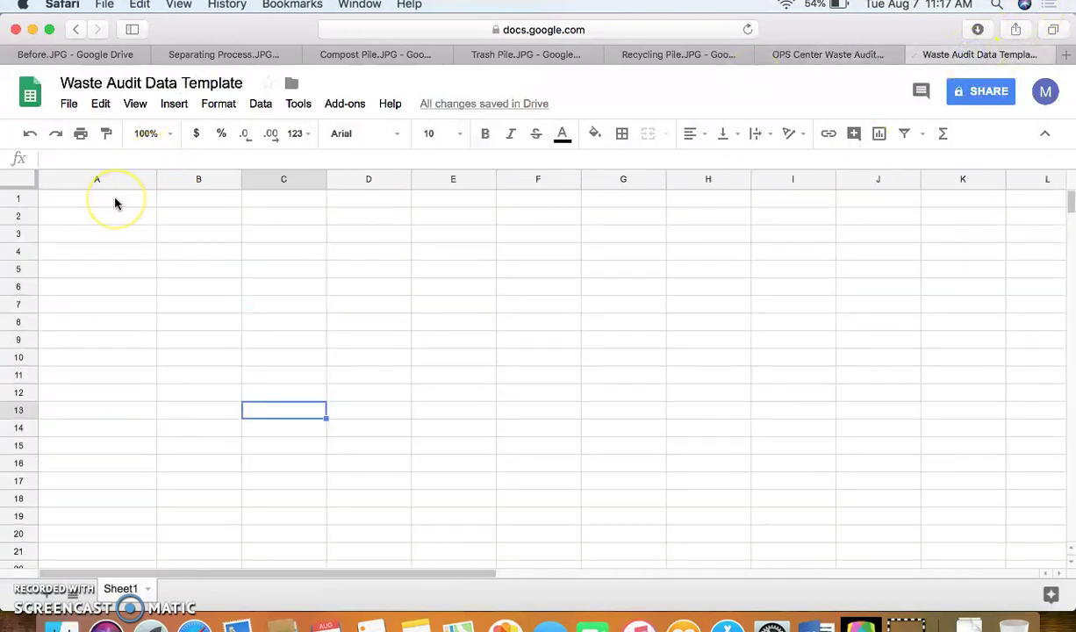
left_click_drag(114, 204, 356, 206)
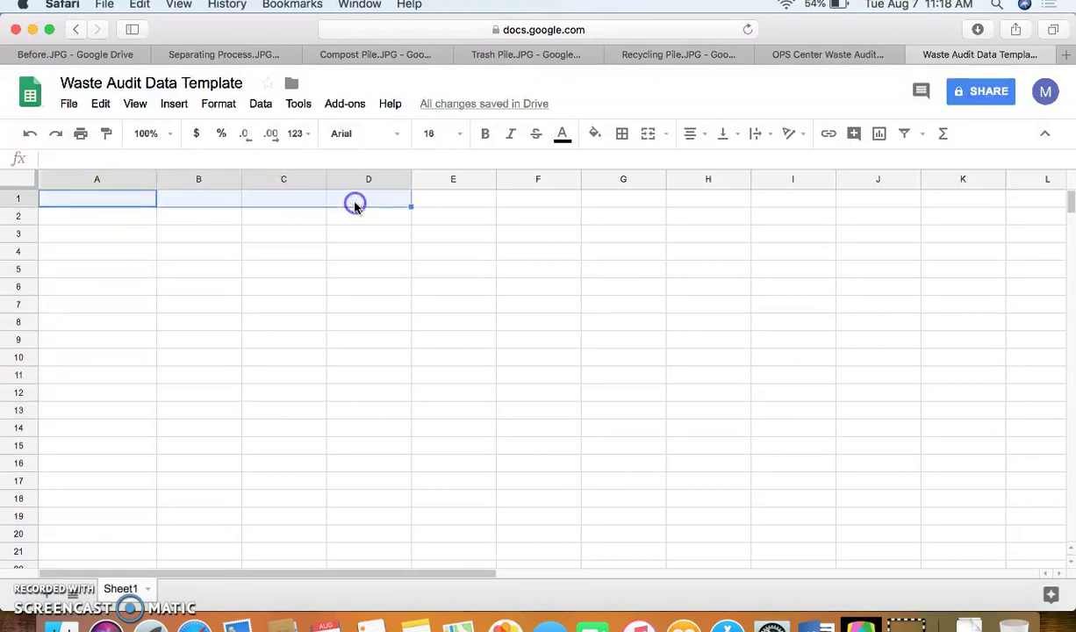
left_click(647, 134)
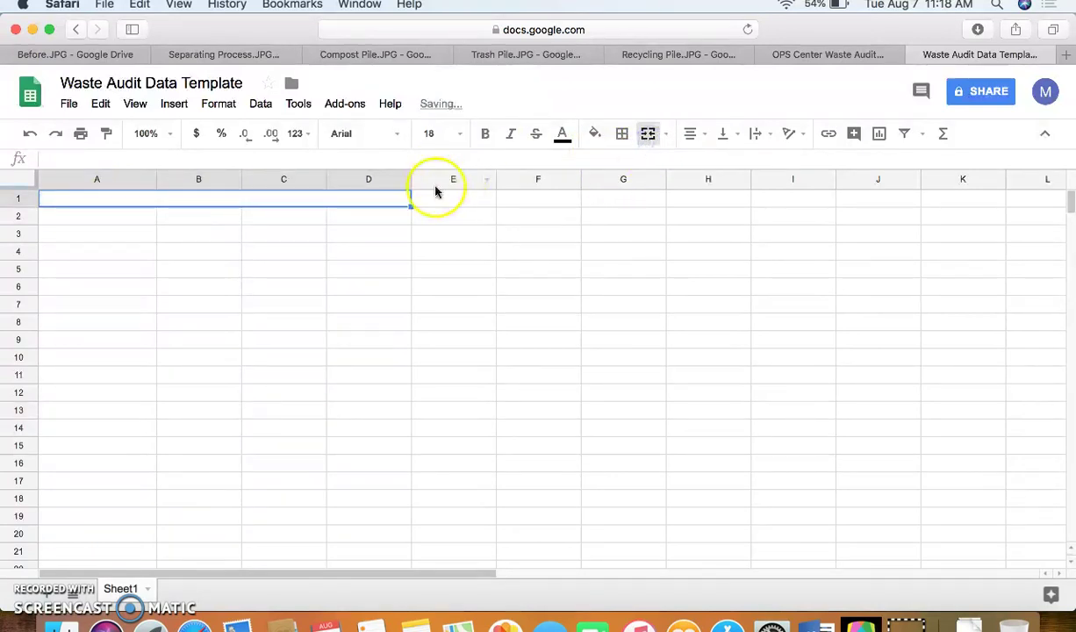
Centre the merged cell in row 1 horizontally and enter the title "Waste Audit Data"
double_click(370, 202)
left_click(702, 136)
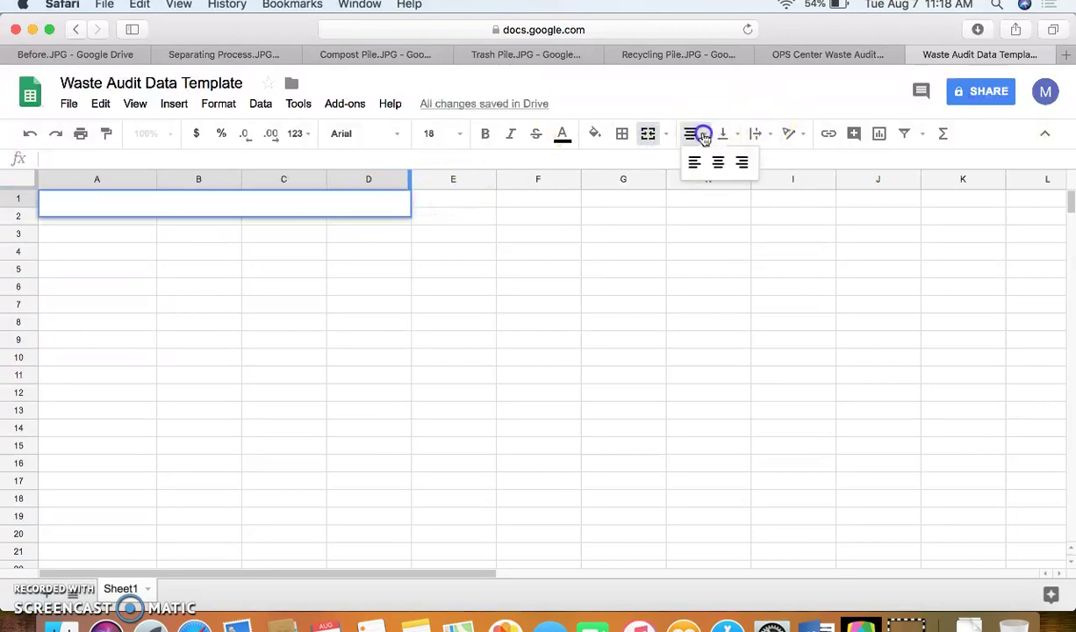
left_click(716, 163)
type("Waste Audit Data")
key("Return")
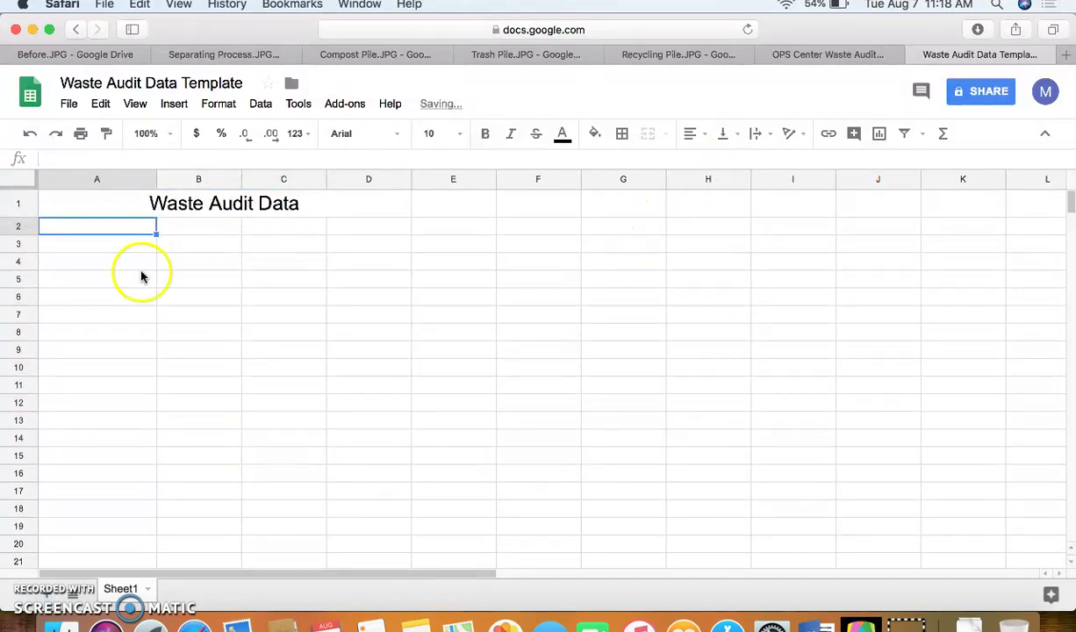
Enter the section labels "Break Room Trash" in A3 and "Break Room Recycling" in A8
left_click(110, 252)
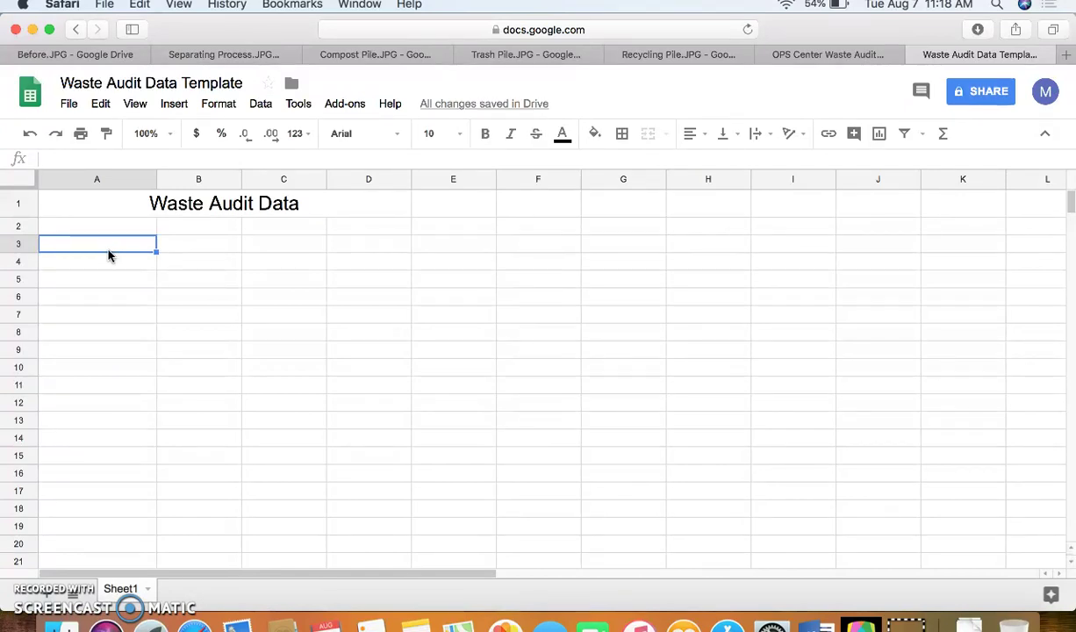
type("Break Room Trash")
left_click(101, 335)
type("Break Room Recycling")
key("Return")
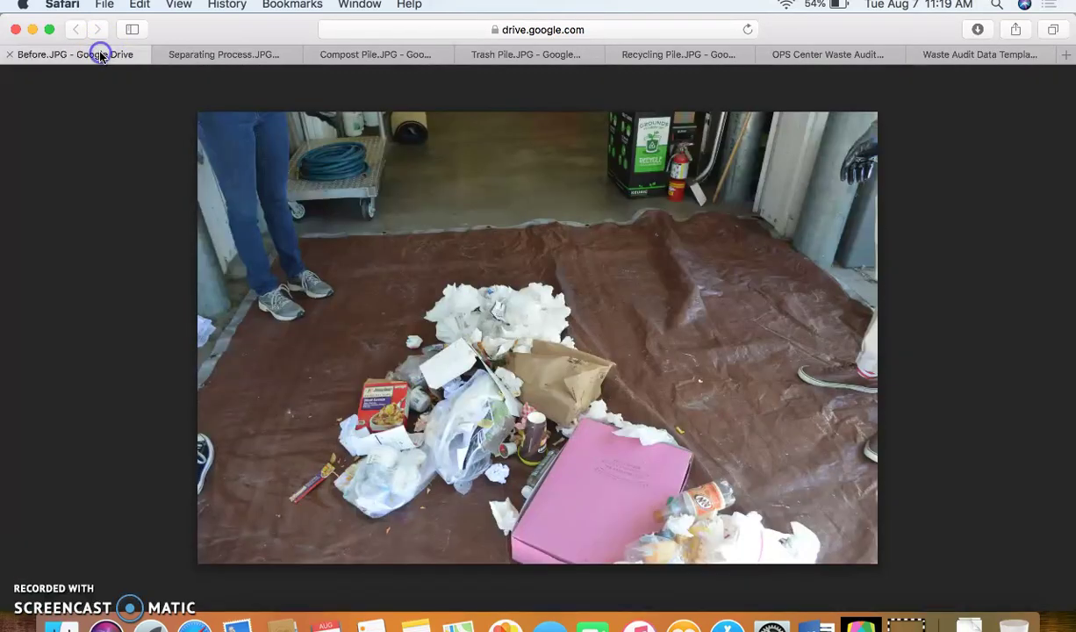
Examine the photos of the unsorted waste, the separating process, and the compost, trash and recycling piles
left_click(99, 55)
left_click(230, 55)
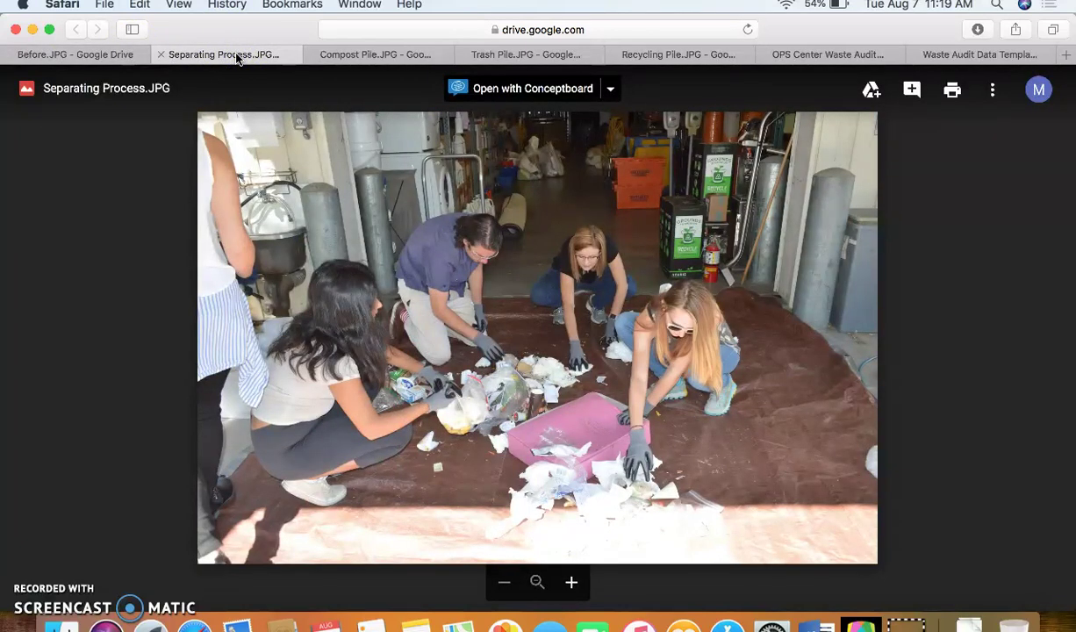
left_click(356, 55)
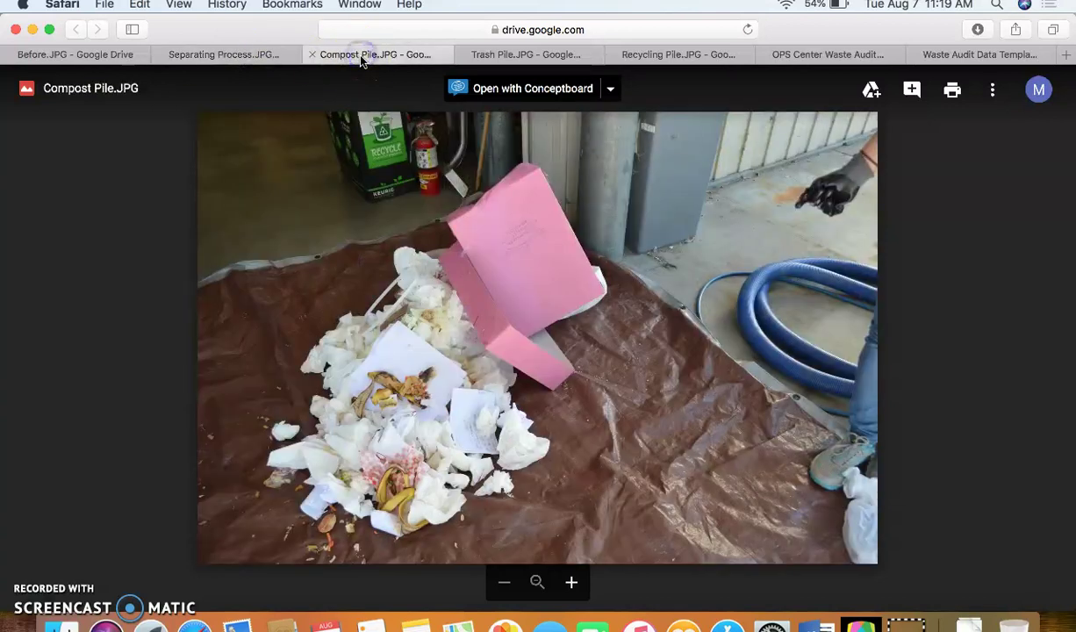
left_click(507, 53)
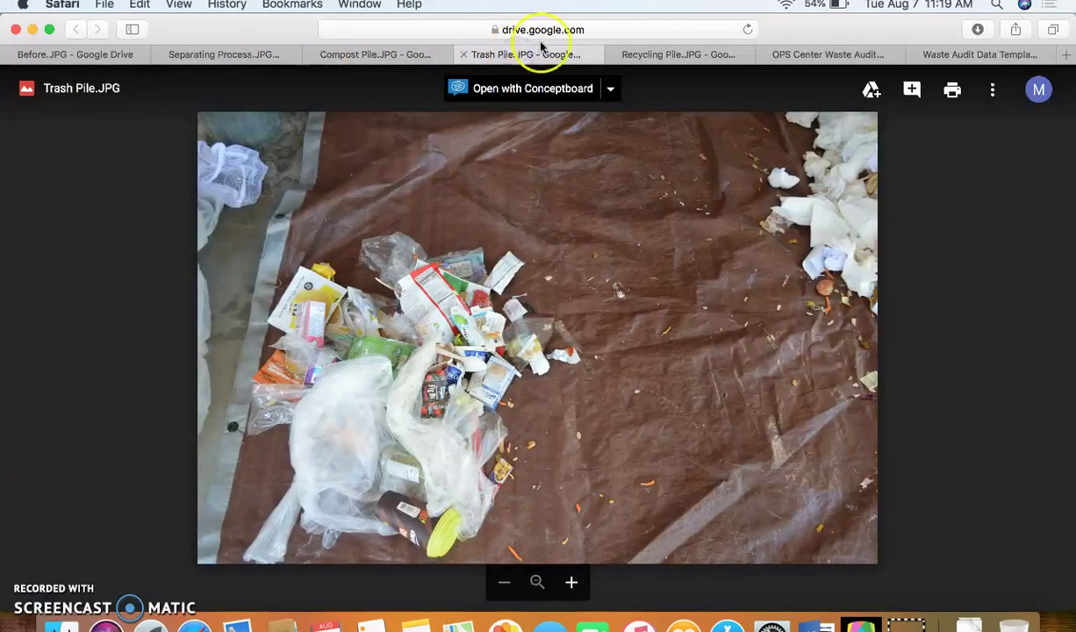
left_click(660, 54)
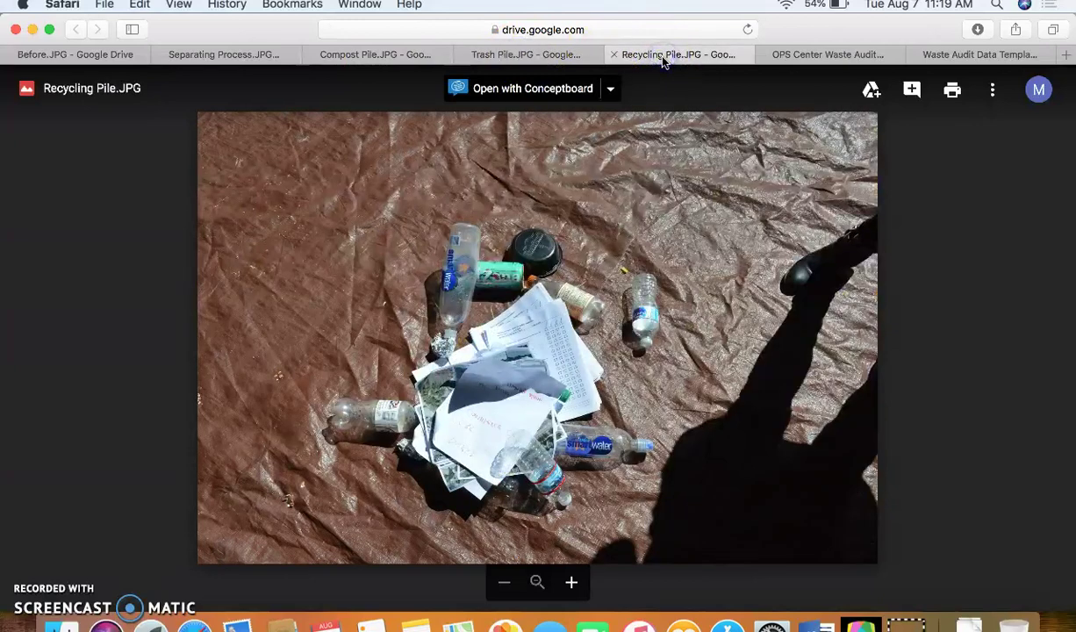
Return to the template spreadsheet and list "Trash", "Recycling" and "Organics" in A4 to A6 under Break Room Trash
left_click(981, 54)
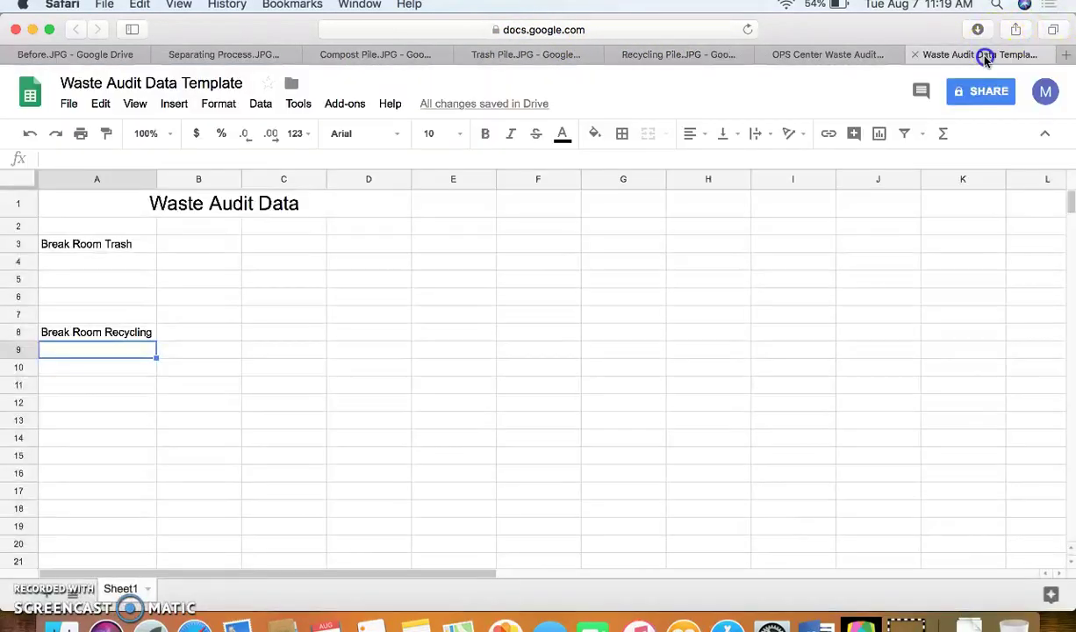
left_click(136, 265)
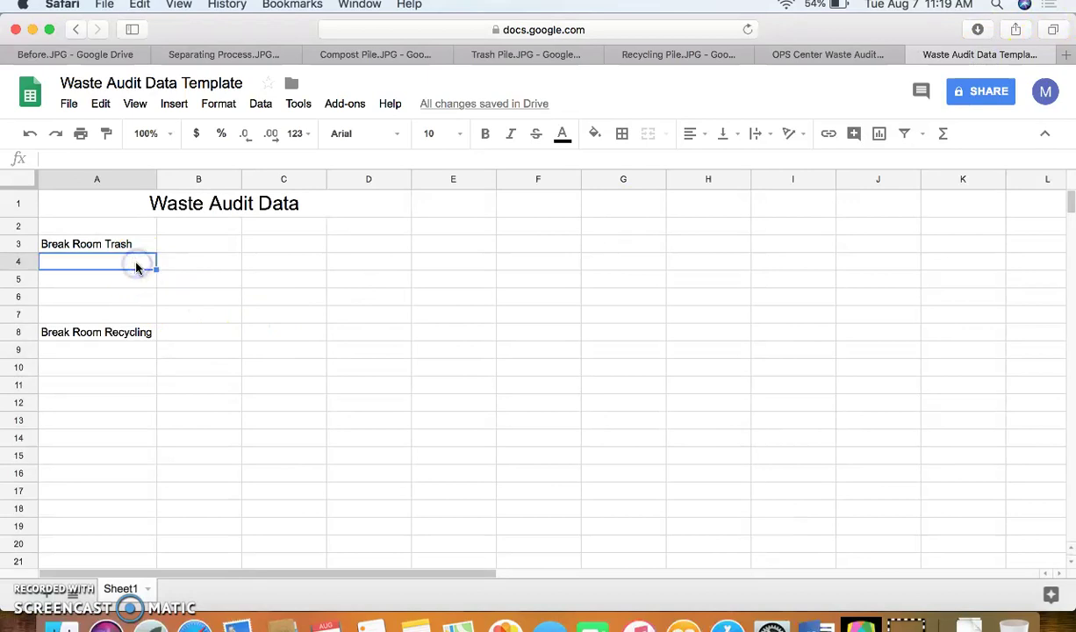
type("Trash")
left_click(136, 282)
type("Re")
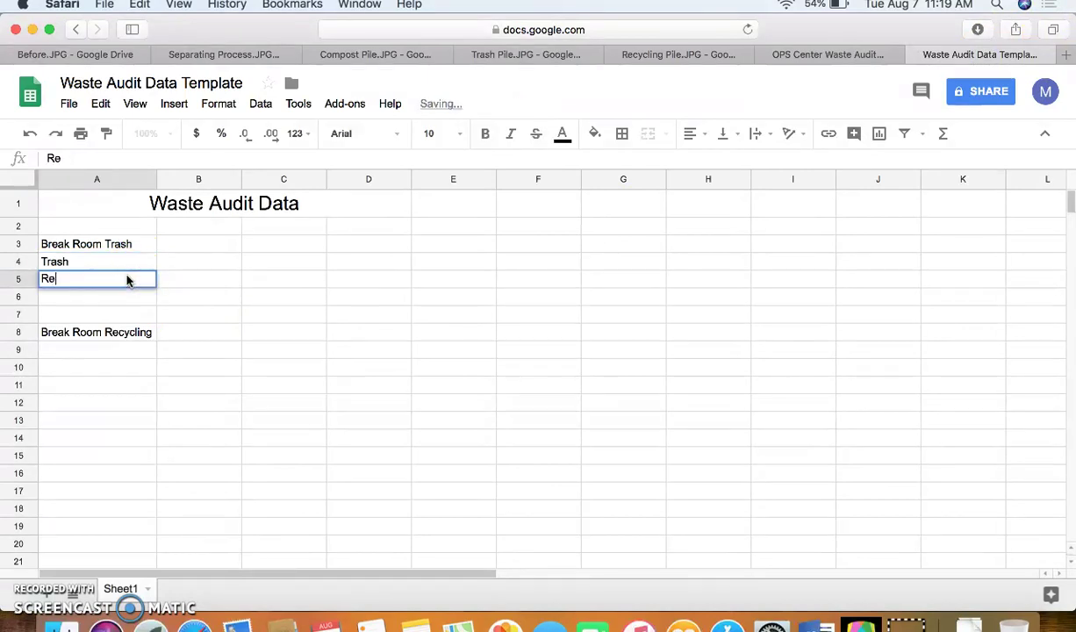
type("cycling")
left_click(138, 298)
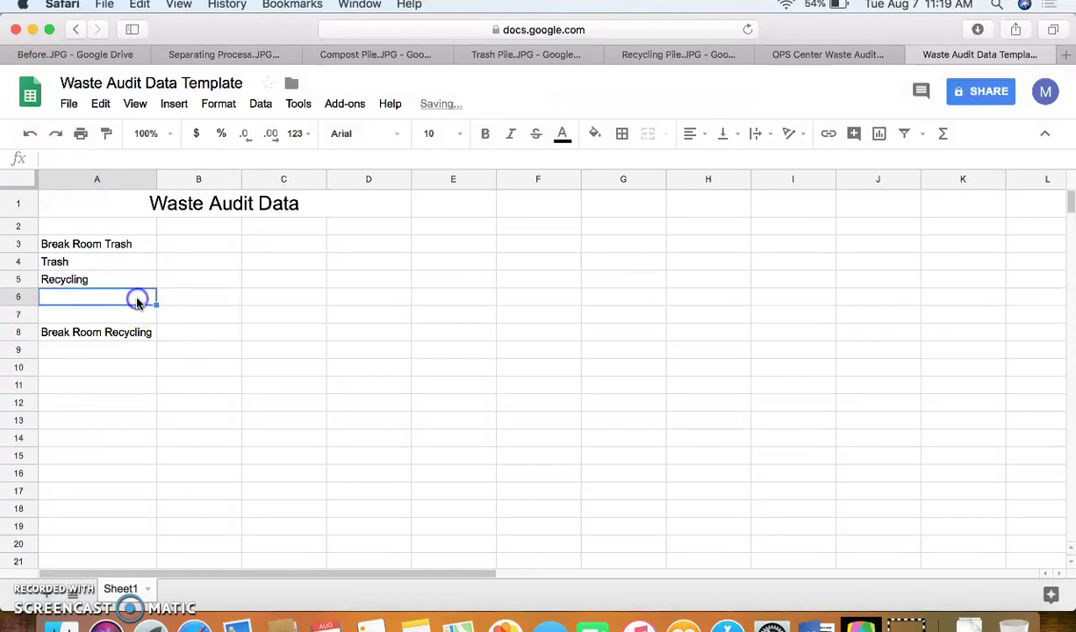
type("Organics")
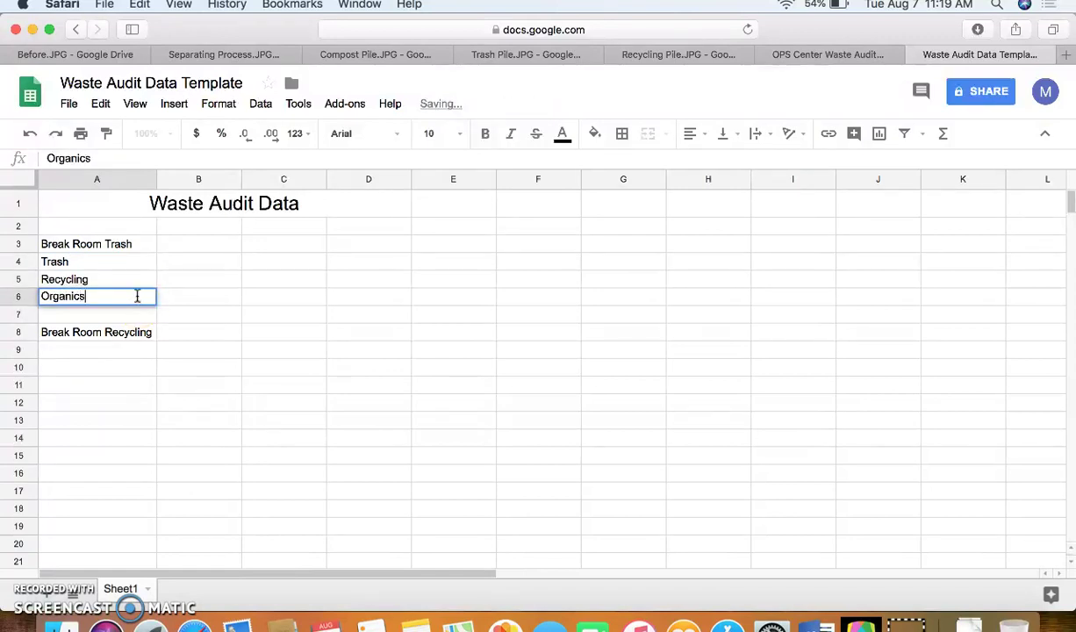
Right-align the Trash, Recycling and Organics labels in A4:A6
left_click_drag(93, 260, 101, 300)
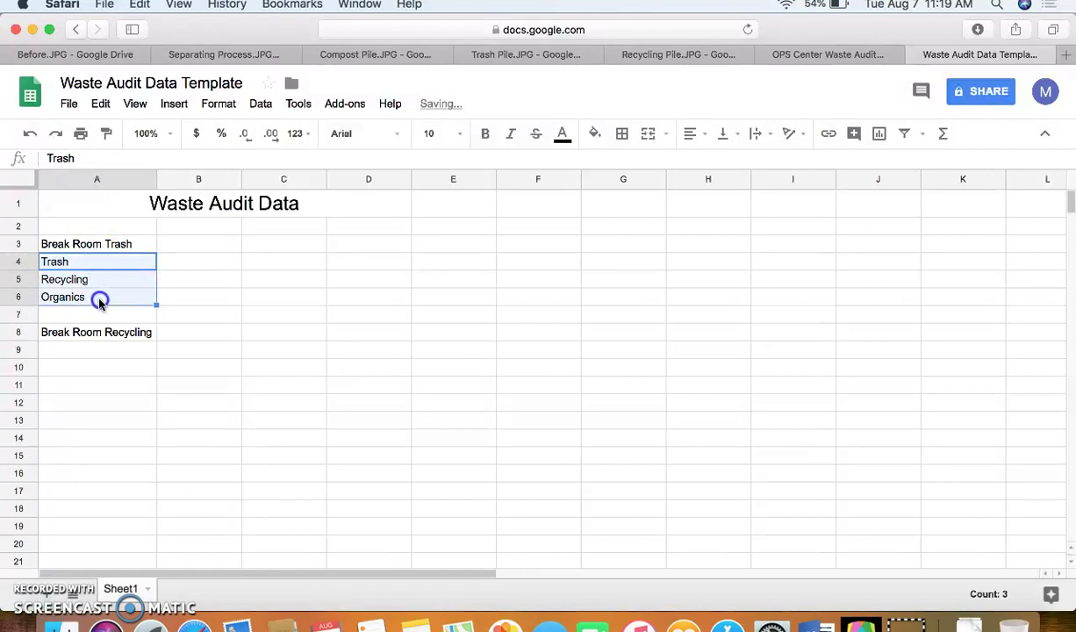
left_click(699, 136)
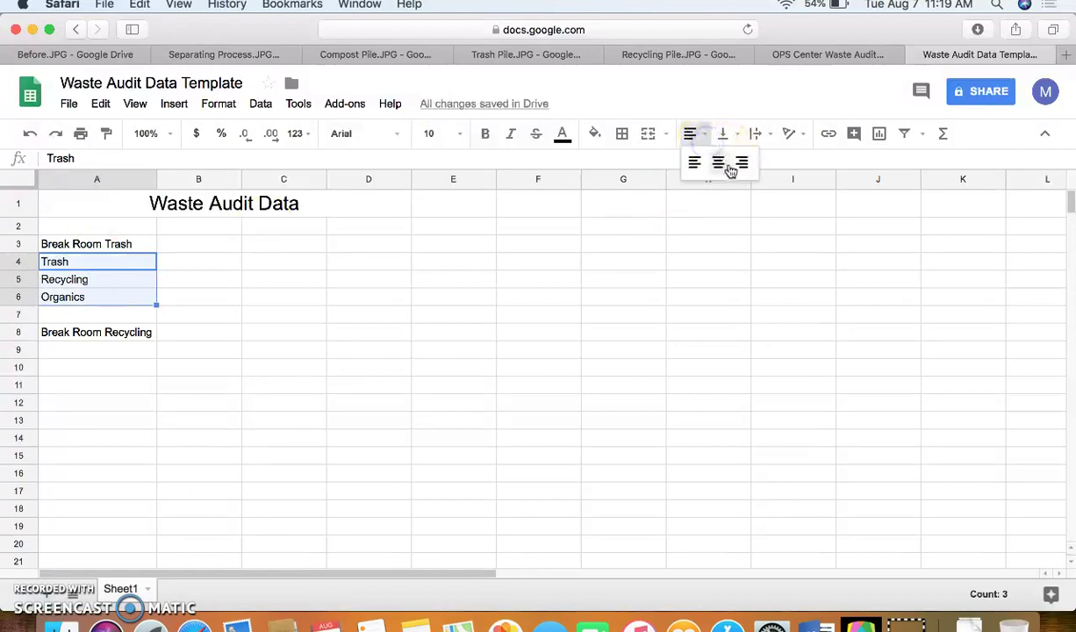
left_click(737, 166)
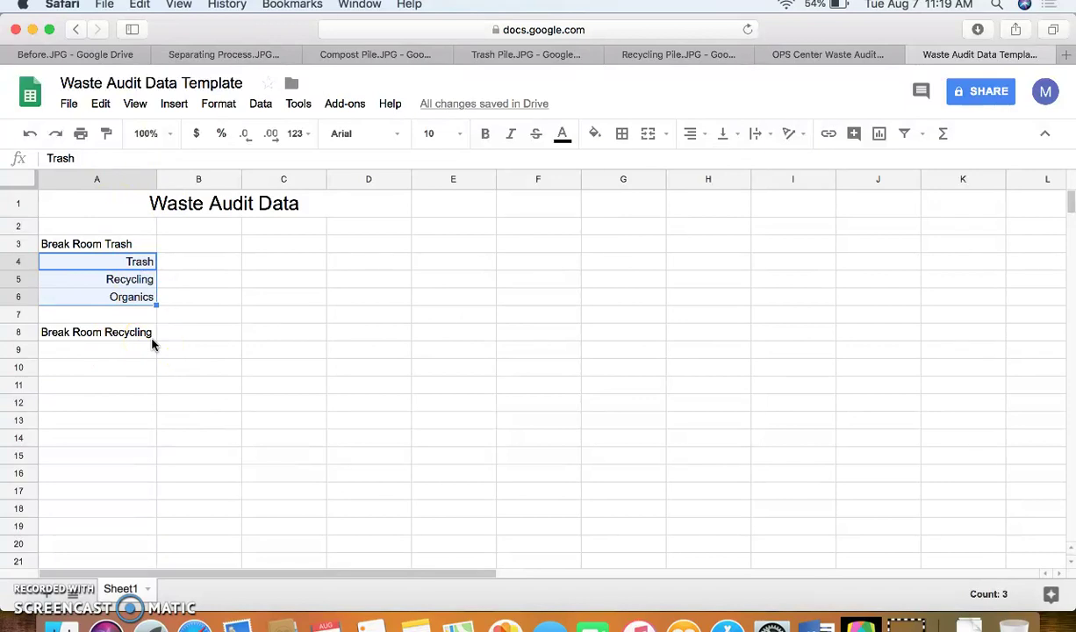
Begin a formula in B3 for the Break Room Trash total and review the compost, trash and recycling pile photos
left_click(220, 269)
left_click(207, 247)
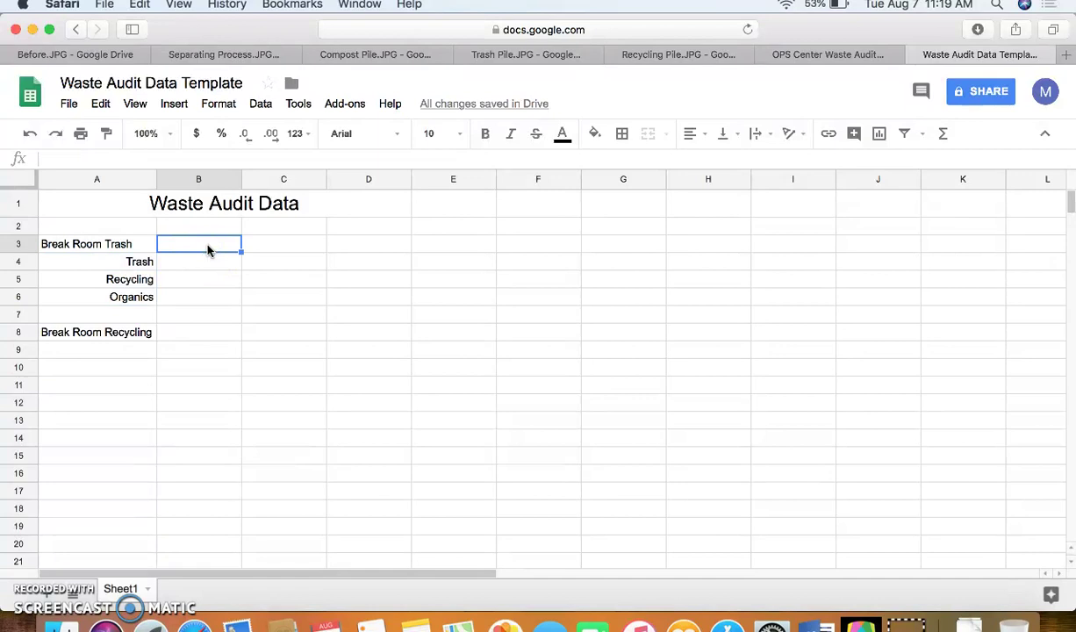
type("=")
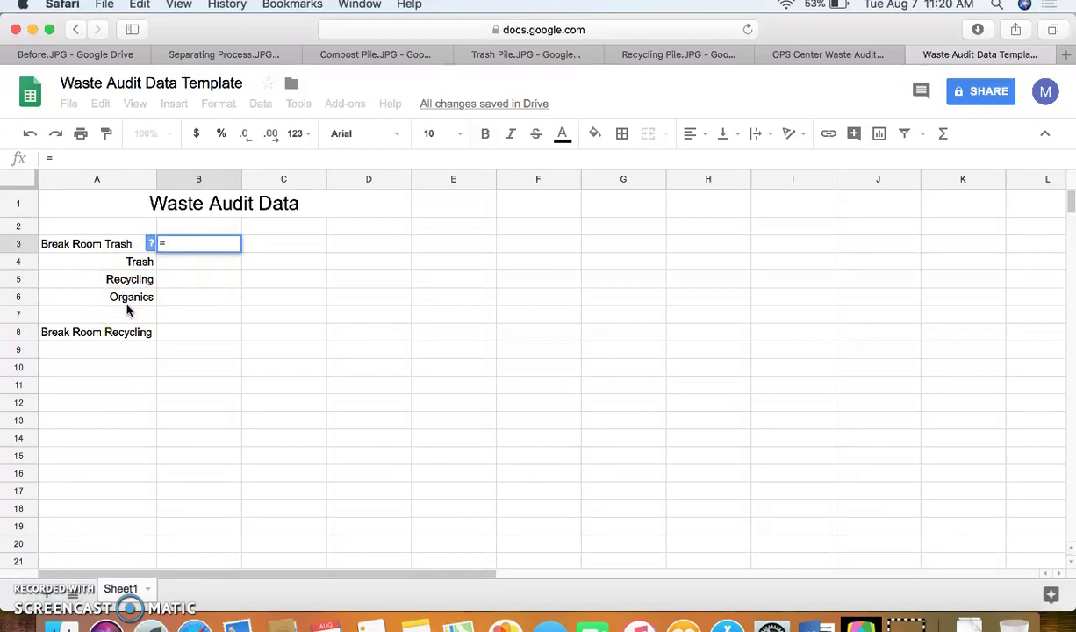
left_click(378, 56)
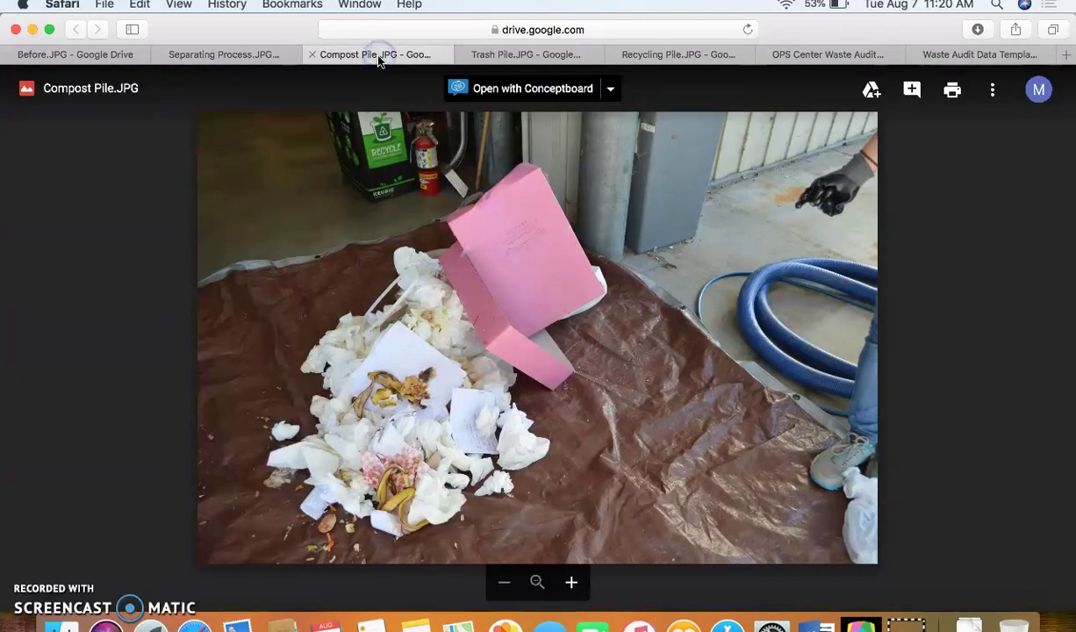
left_click(496, 56)
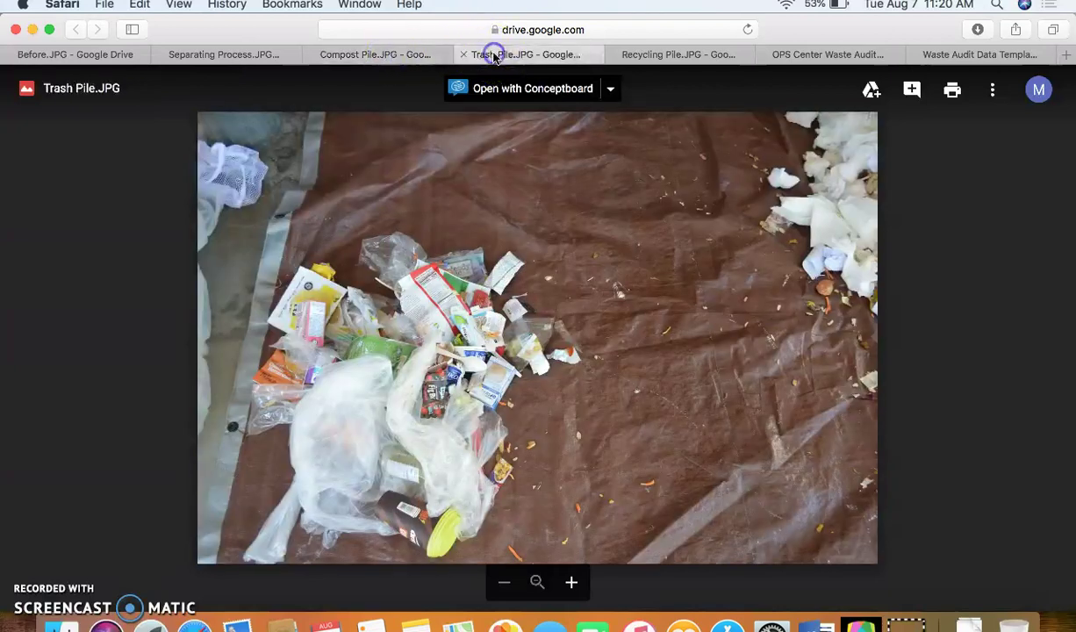
left_click(624, 56)
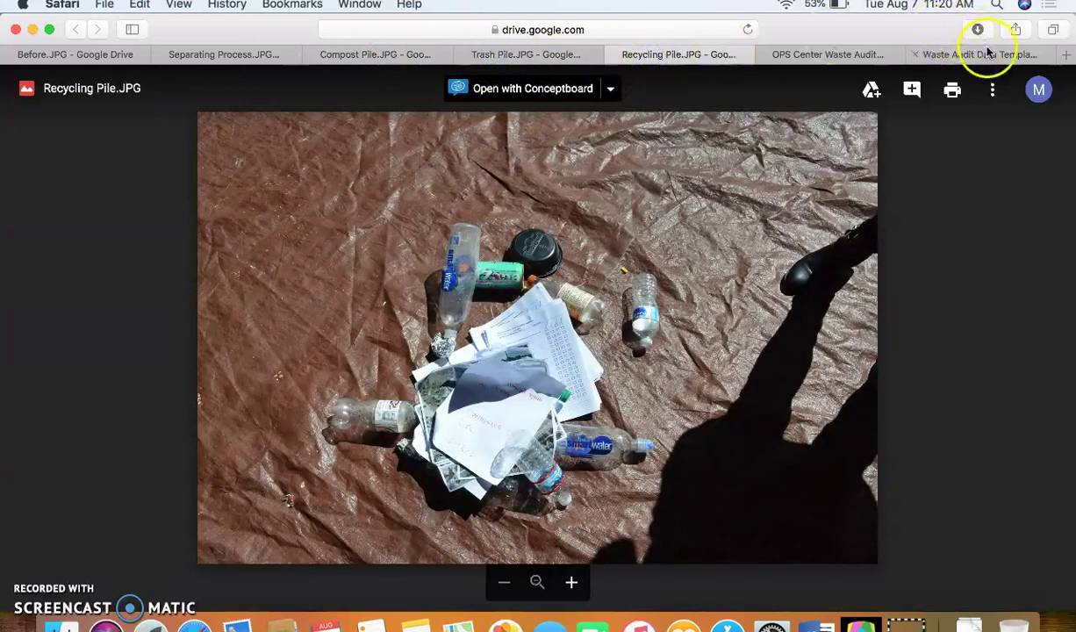
Back in the template spreadsheet, complete the Break Room Trash total in B3 as =B4+B5+B6
left_click(961, 54)
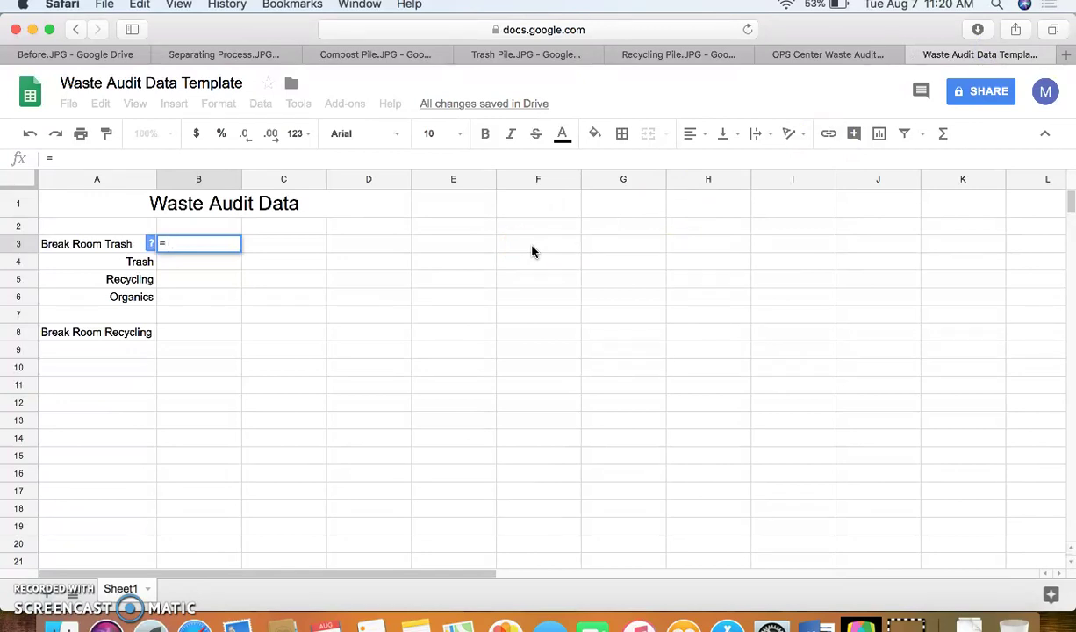
left_click(201, 267)
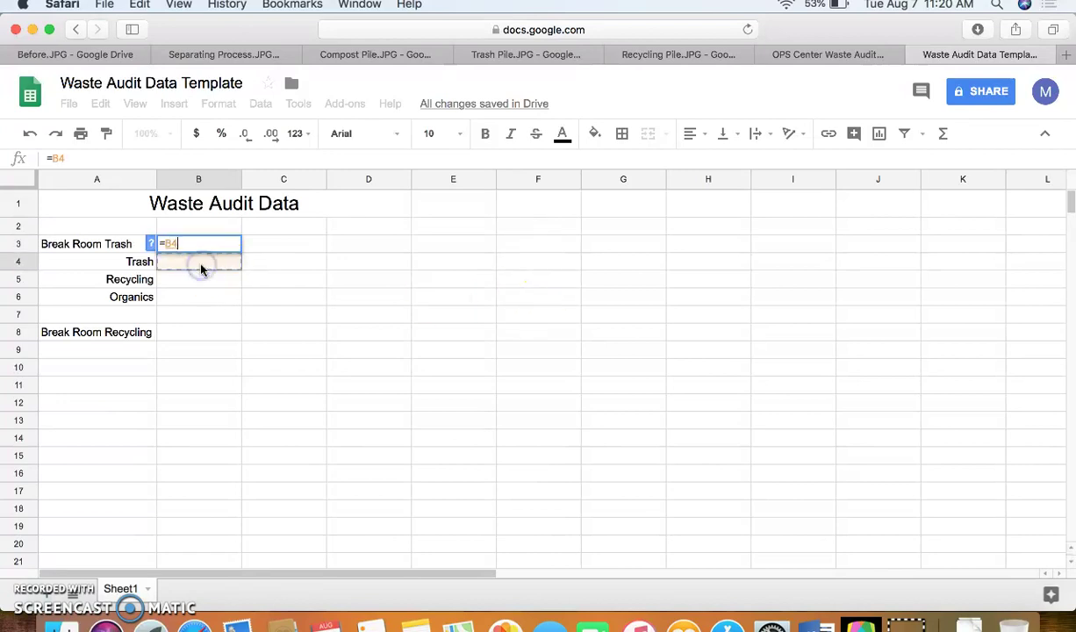
type("+")
left_click(207, 281)
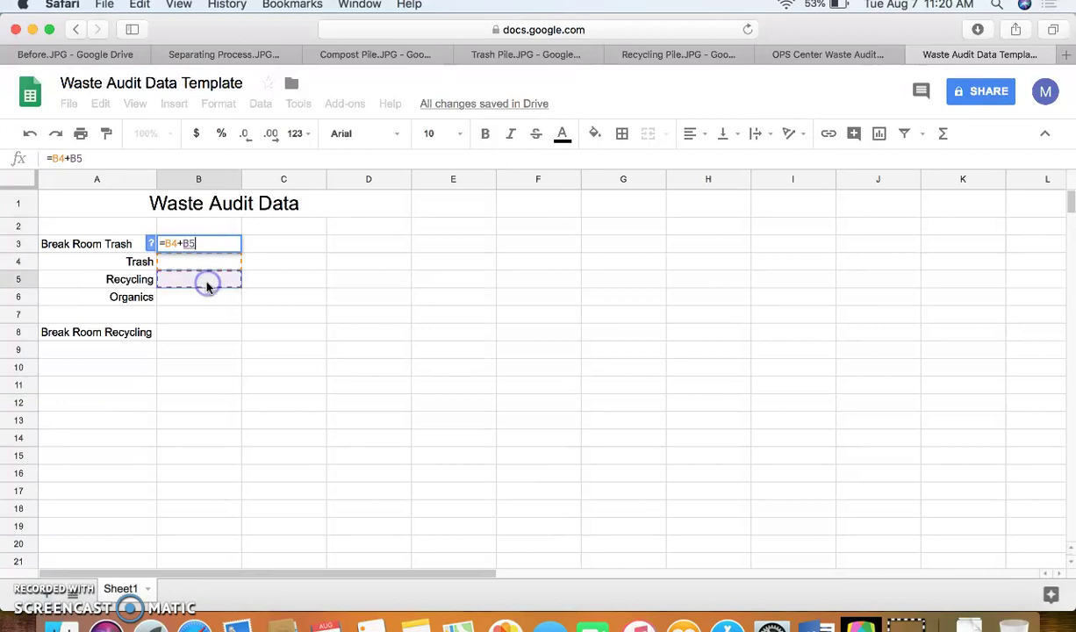
type("+")
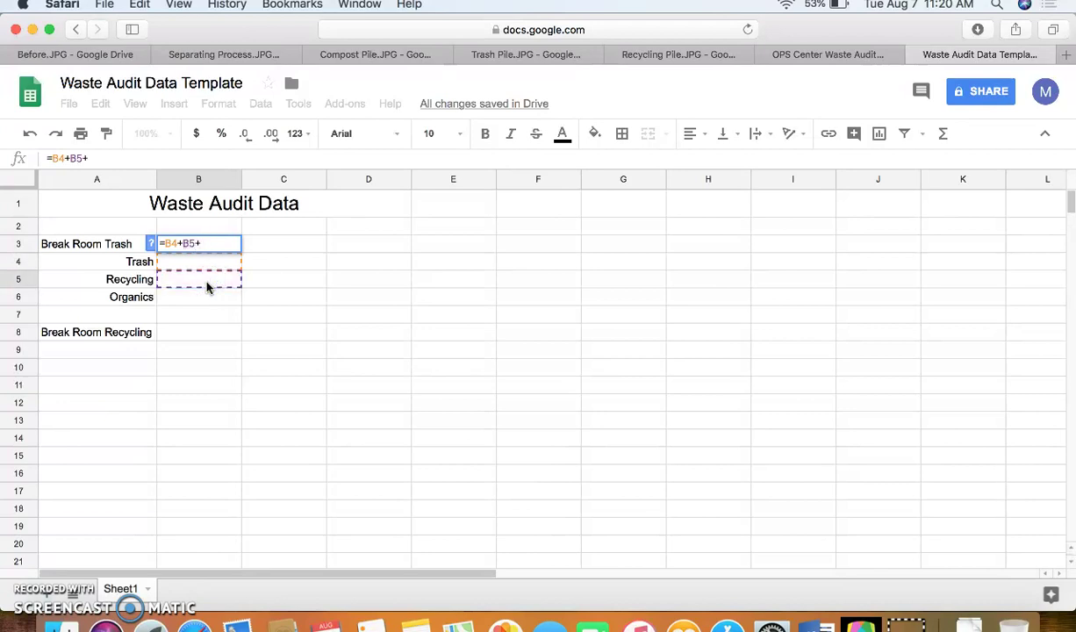
left_click(201, 298)
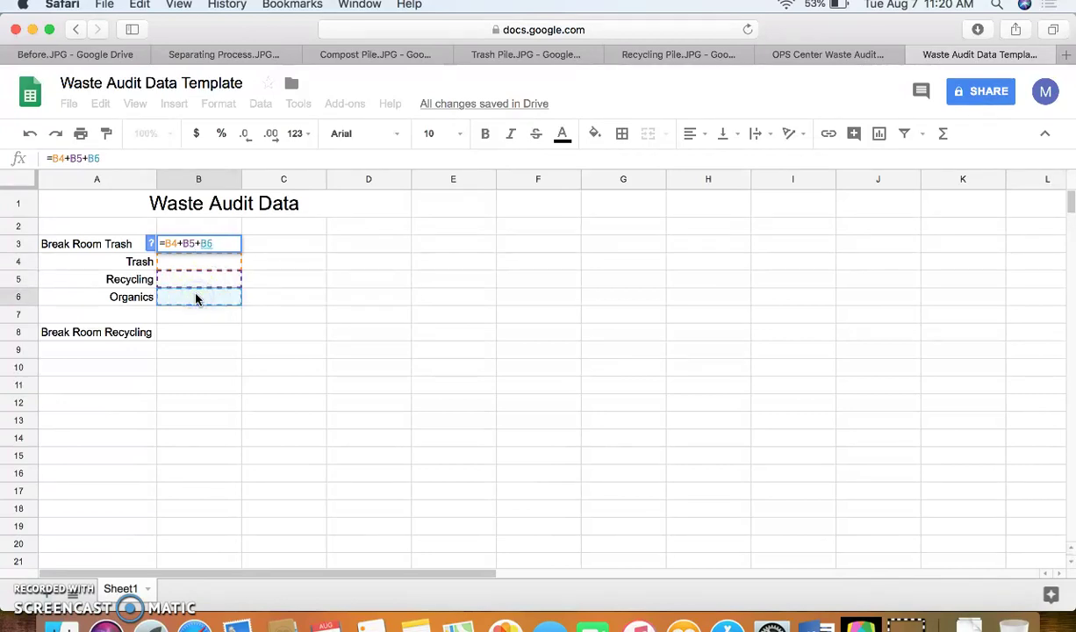
key("Return")
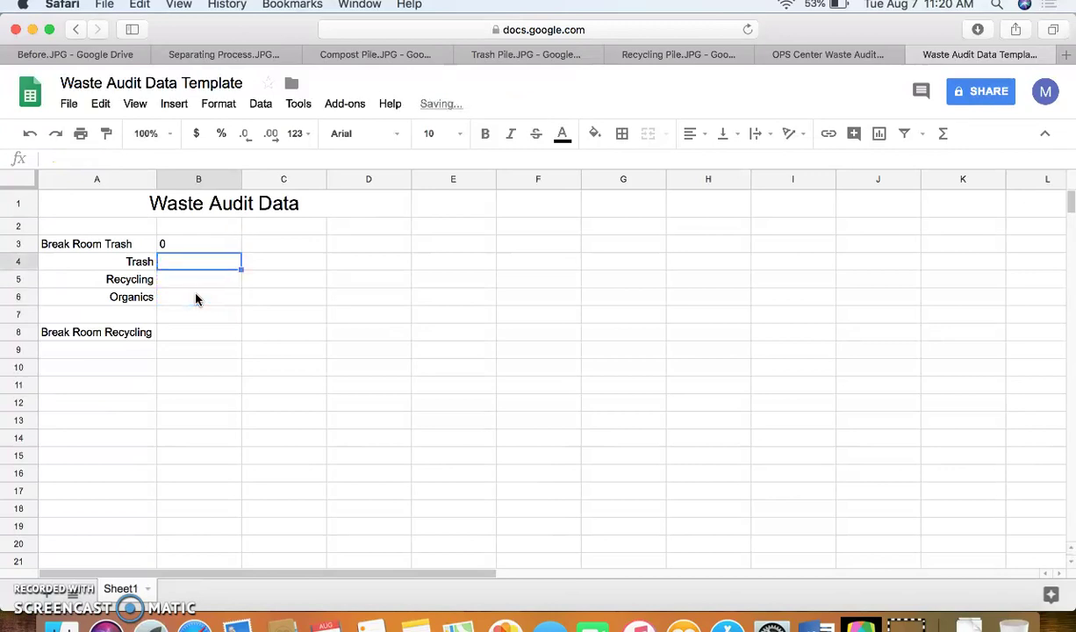
Enter sample weights for Break Room Trash: 3 for Trash, 4 for Recycling and 2 for Organics
left_click(193, 266)
left_click(201, 262)
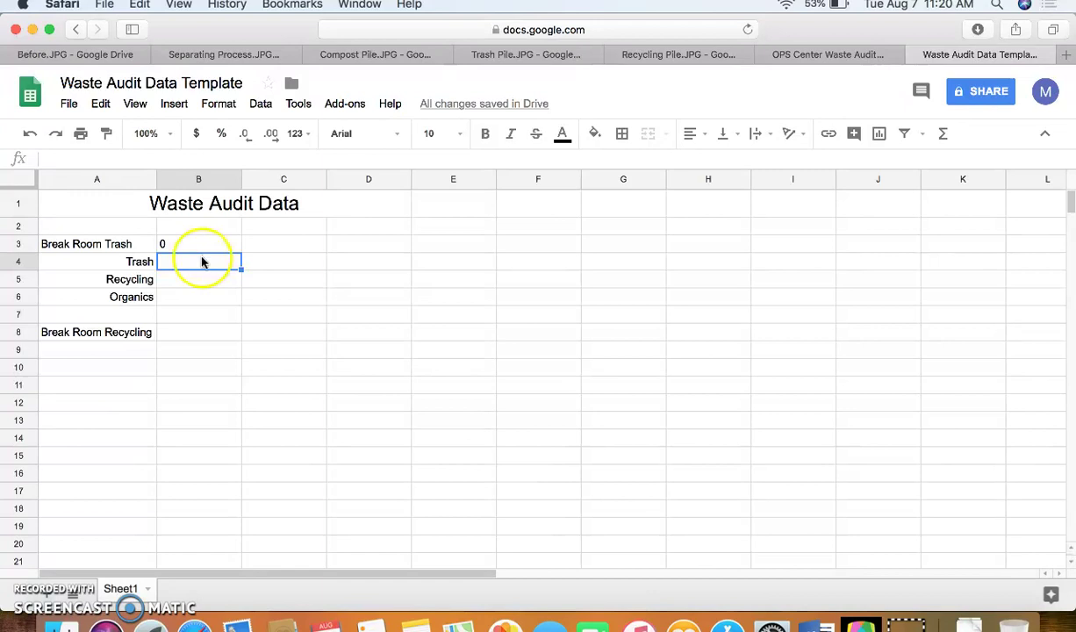
type("3")
key("Return")
left_click(206, 272)
type("4")
key("Return")
type("2")
key("Return")
left_click(215, 307)
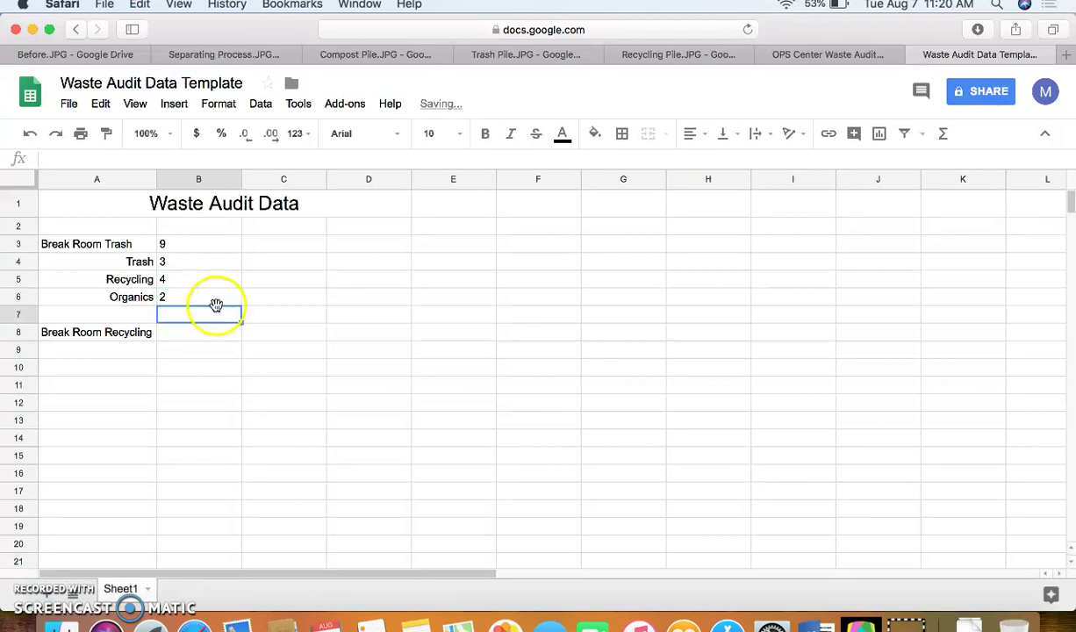
Right-align the Break Room Trash weights in B3:B6
left_click_drag(186, 245, 195, 297)
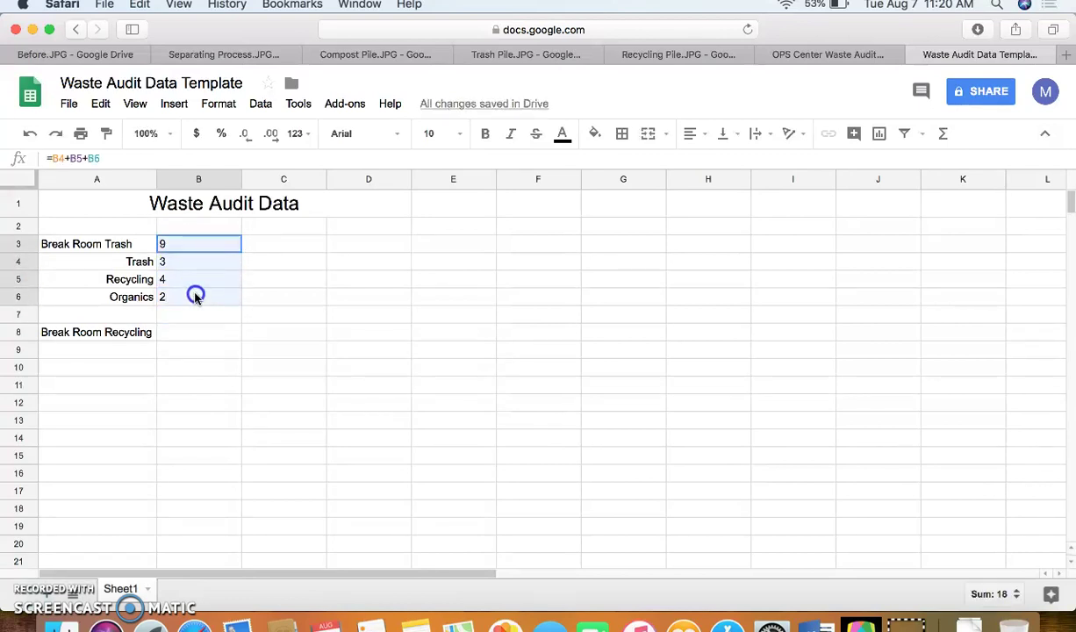
left_click(697, 134)
left_click(742, 165)
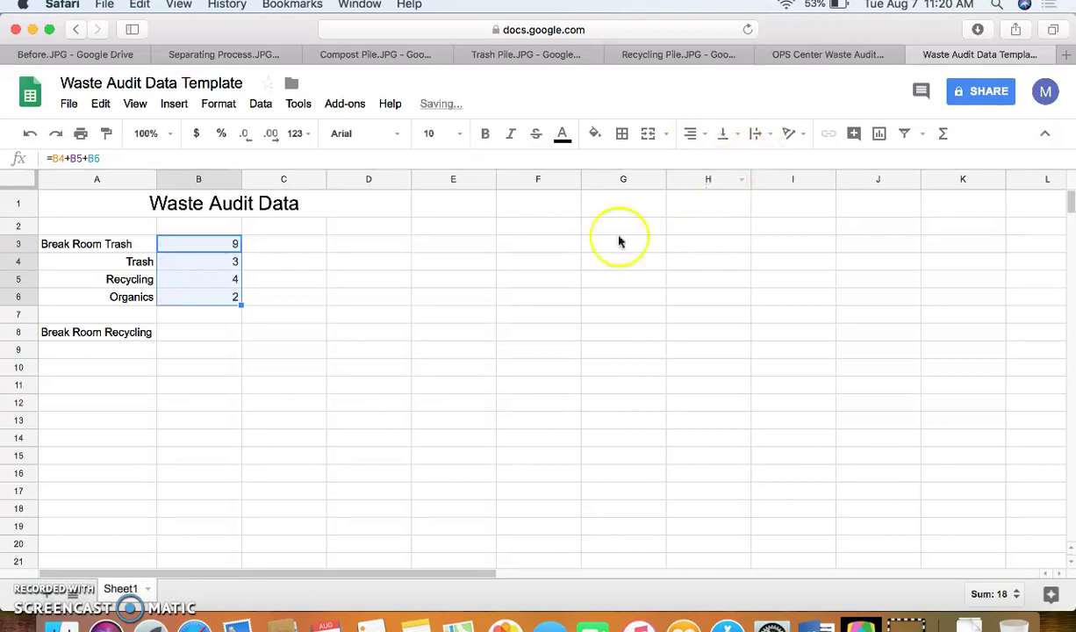
left_click(259, 346)
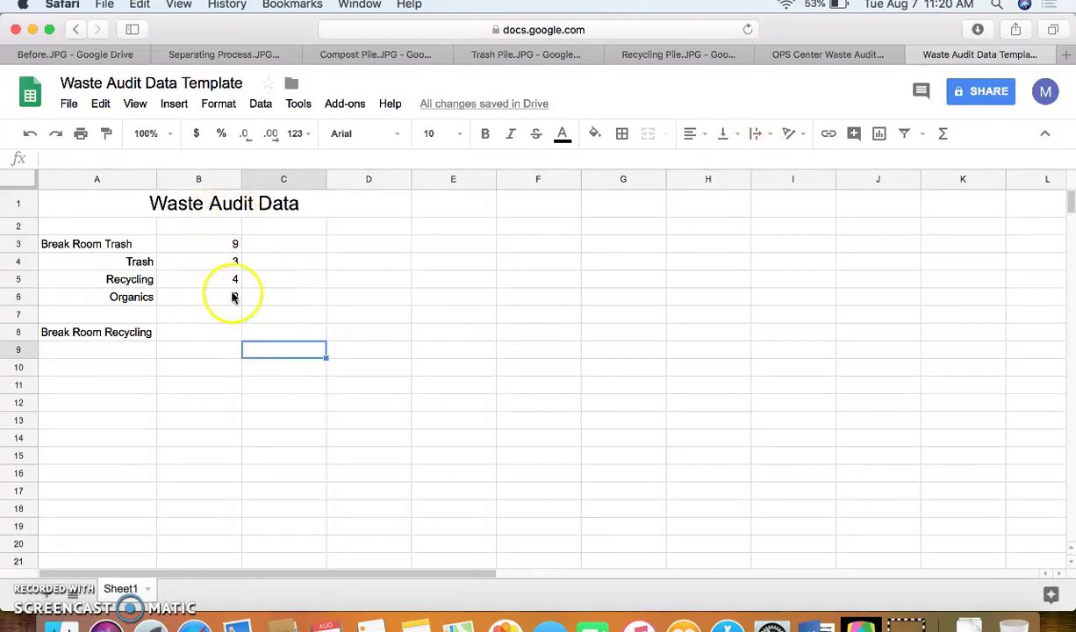
Add the headers "lbs. of waste" in B2 and "% contamination" in C2, and widen column C slightly to fit
left_click(216, 228)
type("lbs. of waste")
left_click(301, 230)
type("% ")
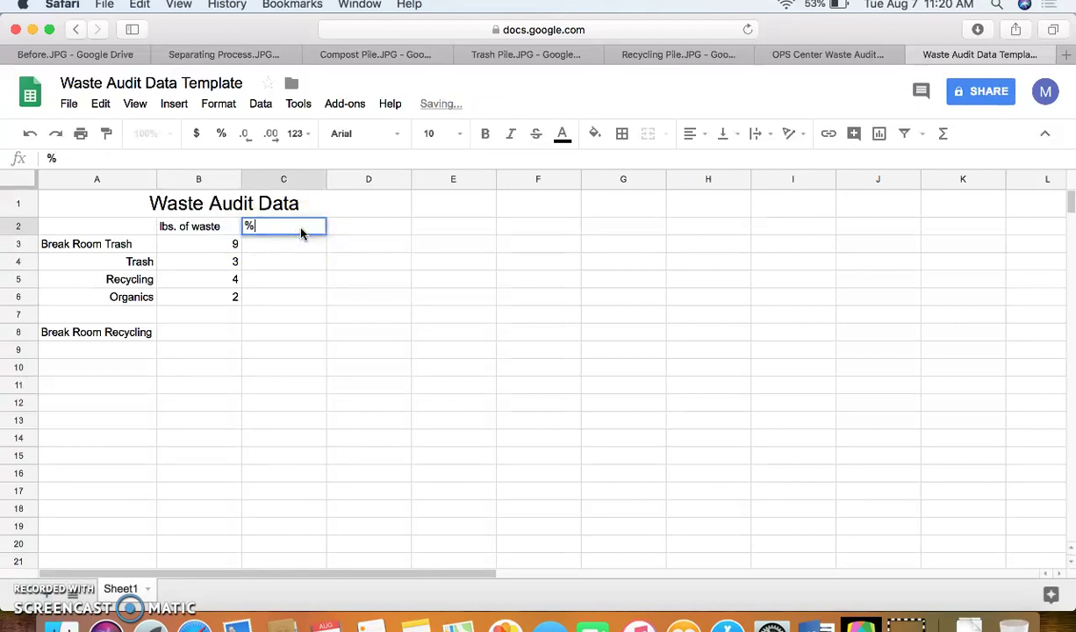
type("contamination")
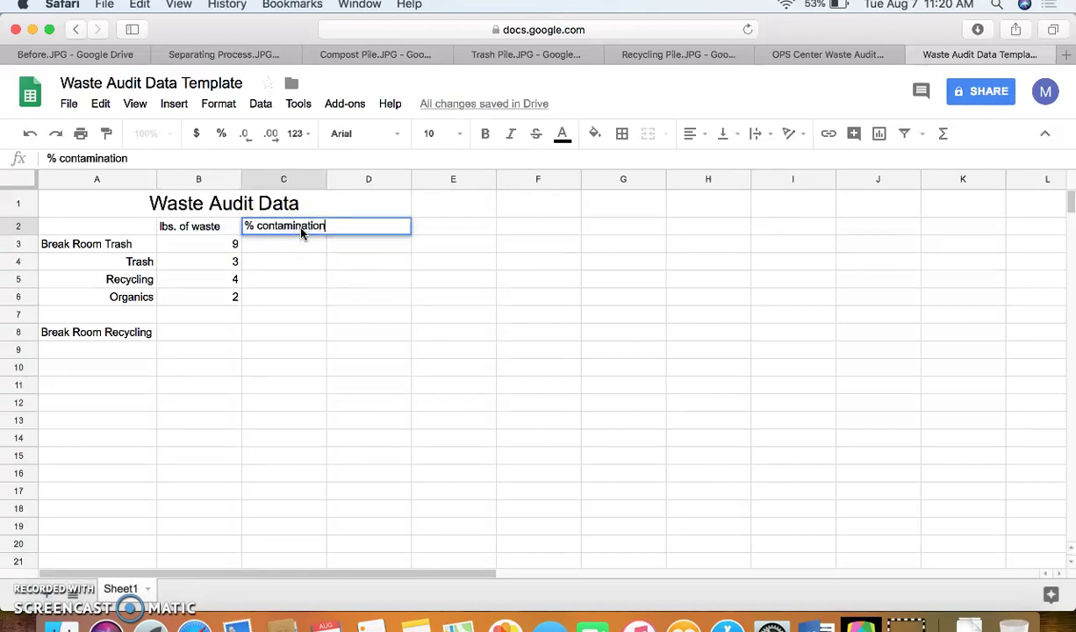
key("Return")
left_click_drag(327, 181, 337, 180)
Merge cells C4:C6 beneath the contamination header and centre the merged cell horizontally
left_click_drag(288, 263, 291, 297)
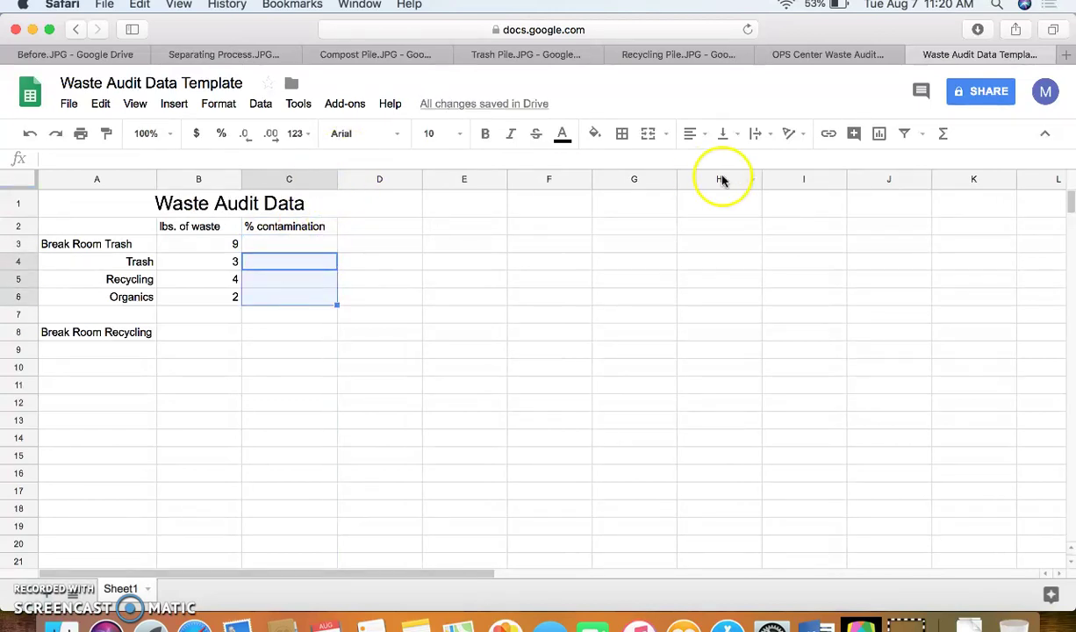
left_click(649, 136)
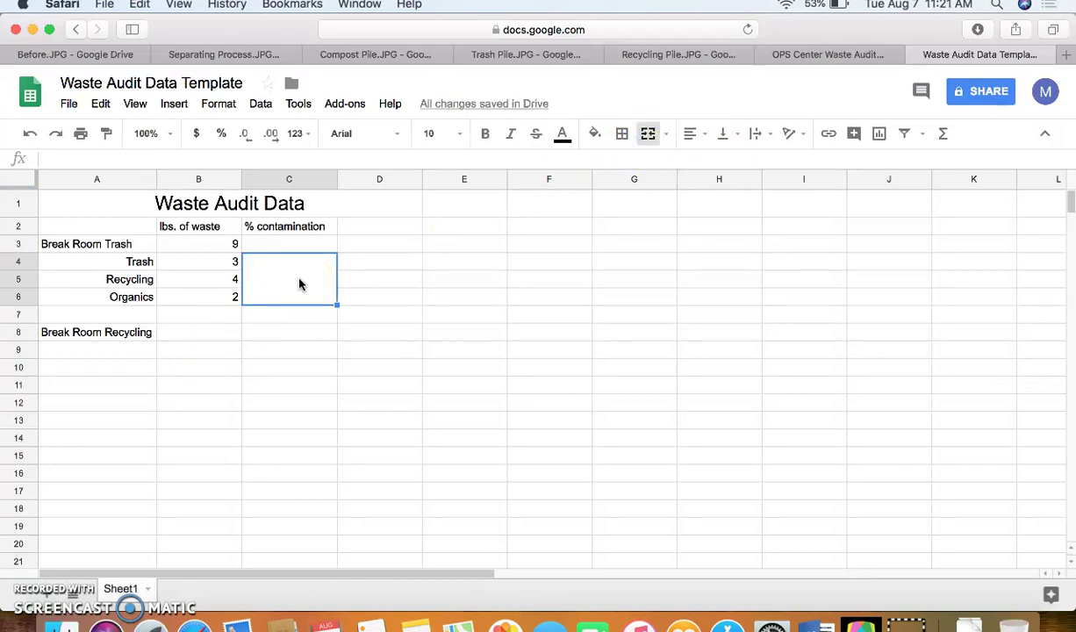
left_click(695, 136)
left_click(719, 173)
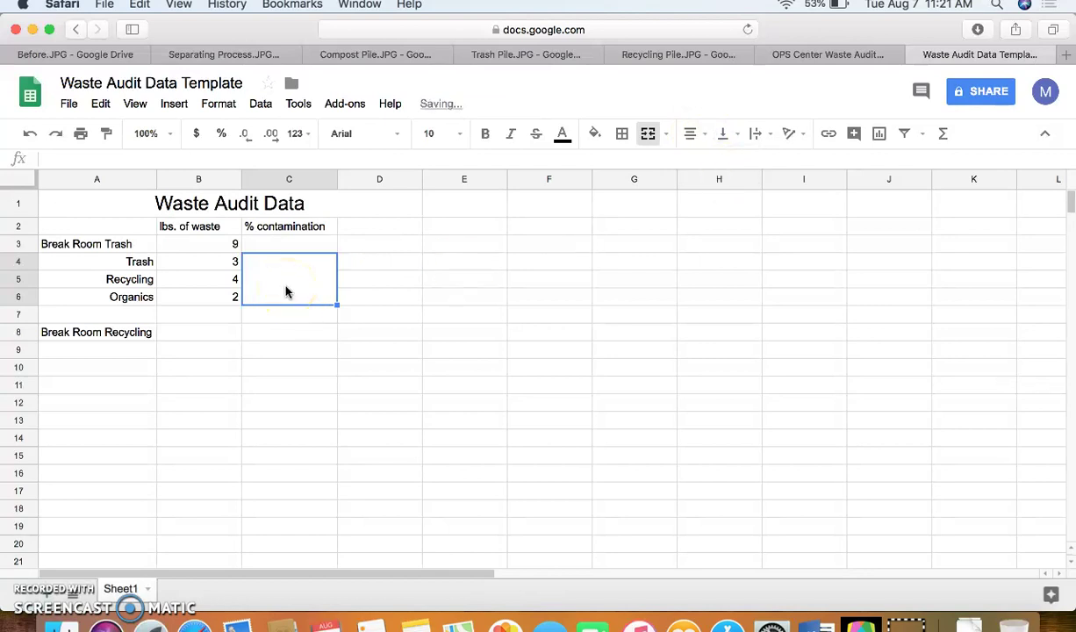
Enter the Break Room Trash contamination formula =(B5+B6)/B3 *100 in the merged cell C4:C6
type("=")
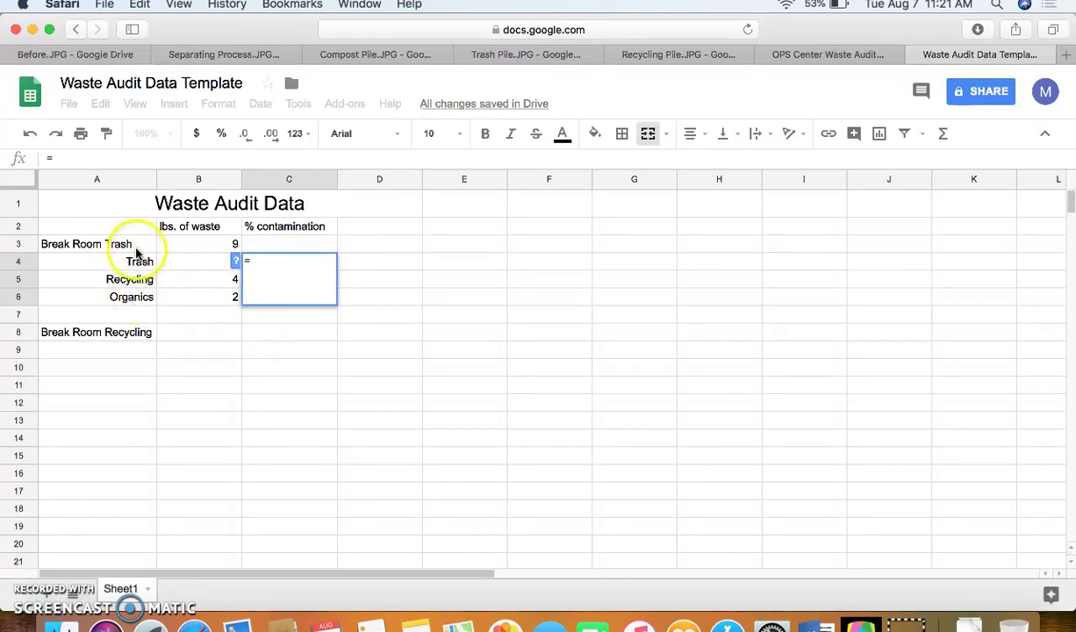
left_click(217, 281)
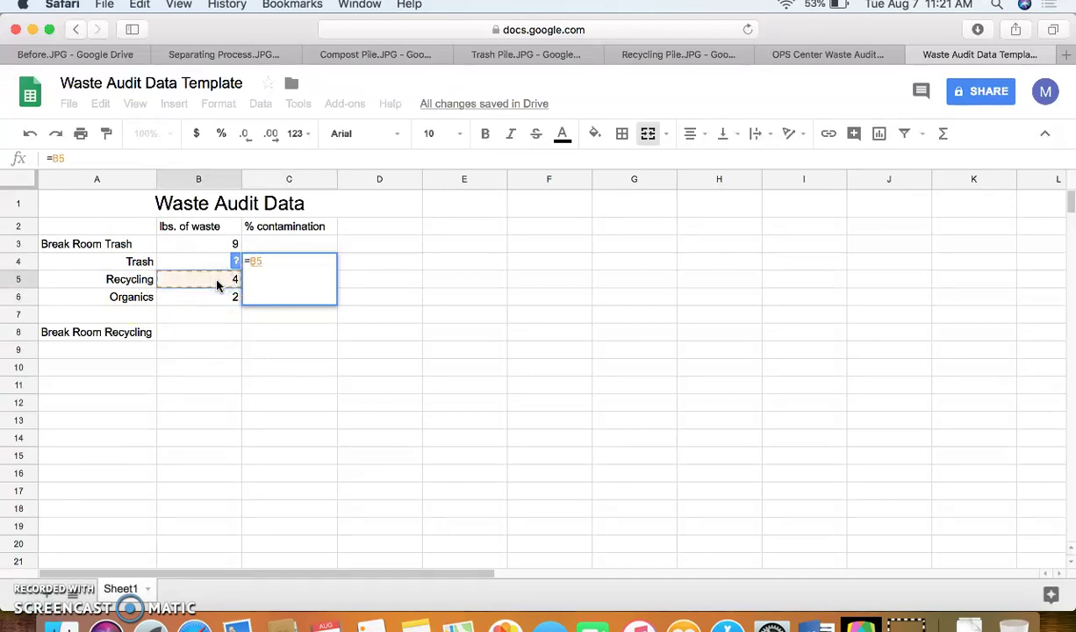
type("+")
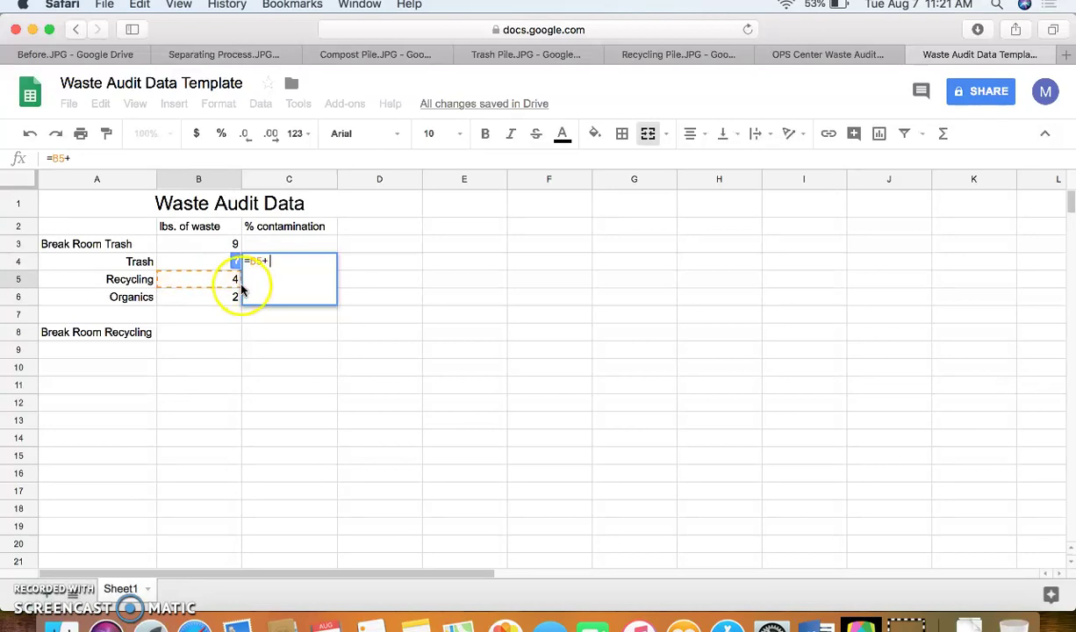
left_click(220, 296)
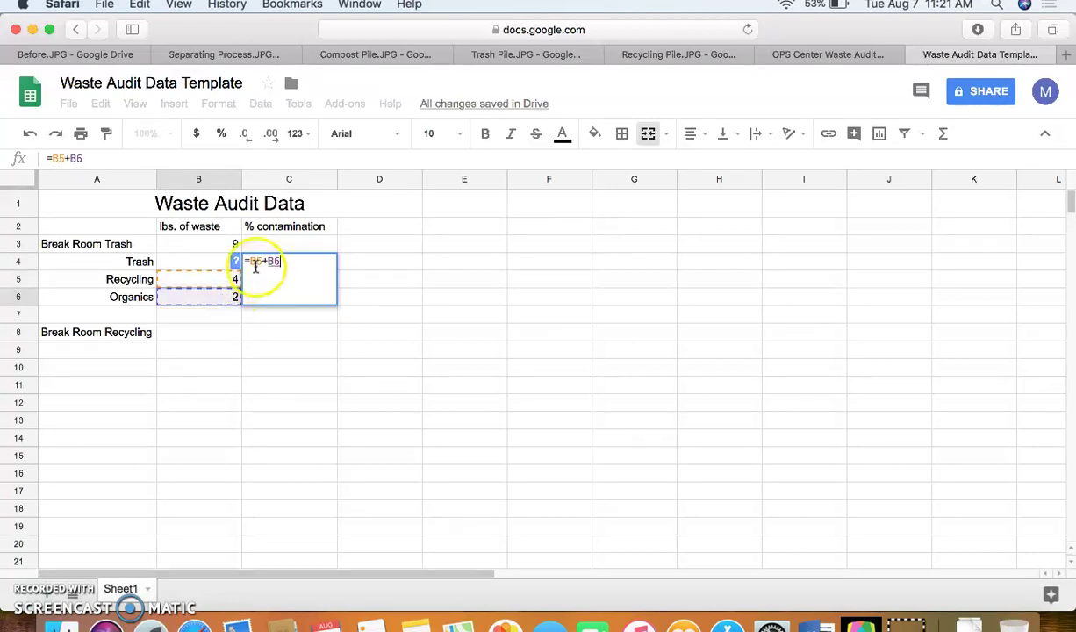
left_click(251, 260)
type("(")
left_click(281, 260)
type(")")
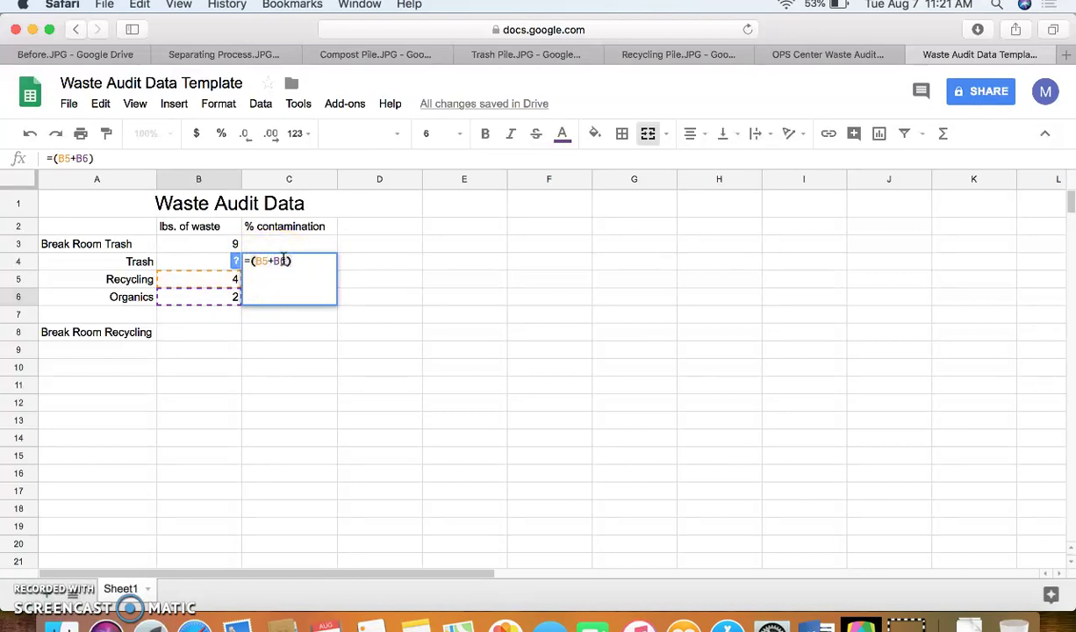
type("/")
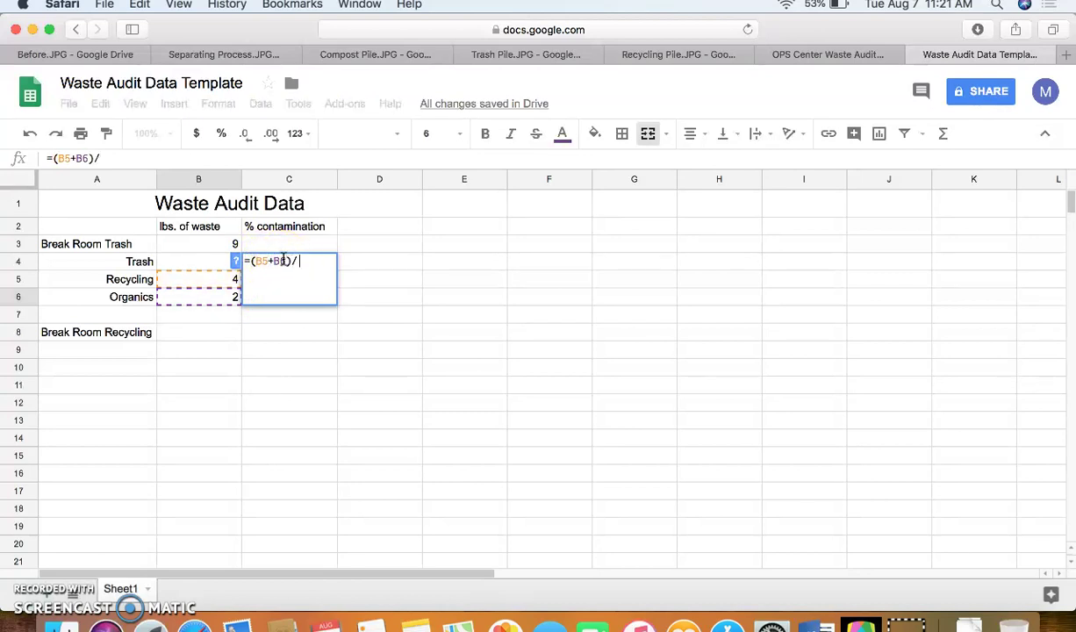
left_click(206, 250)
type("*")
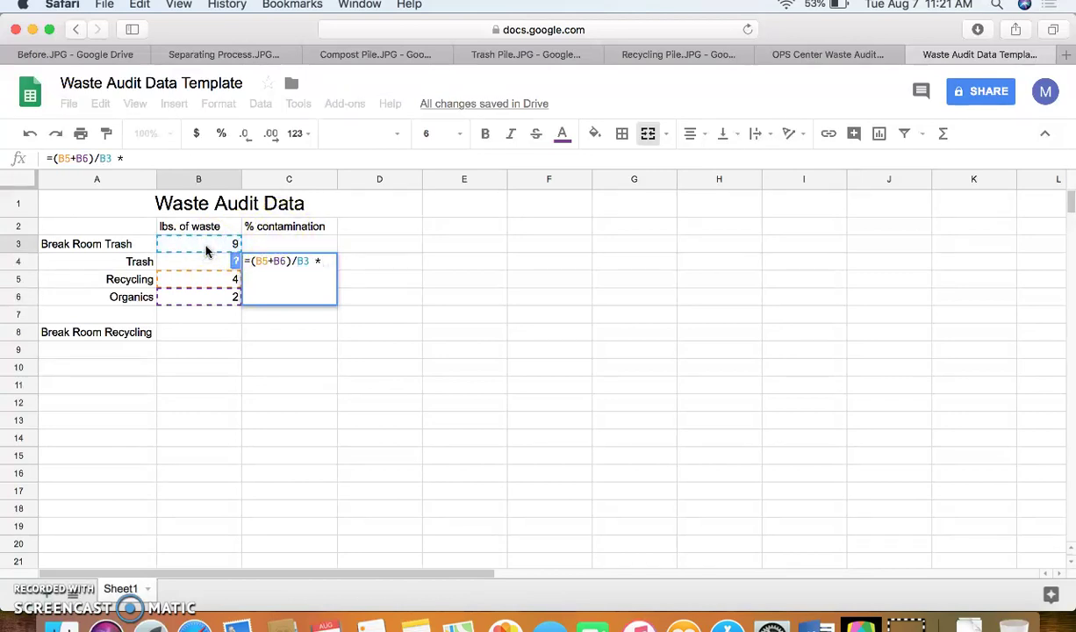
type("100")
key("Return")
left_click_drag(337, 304, 360, 310)
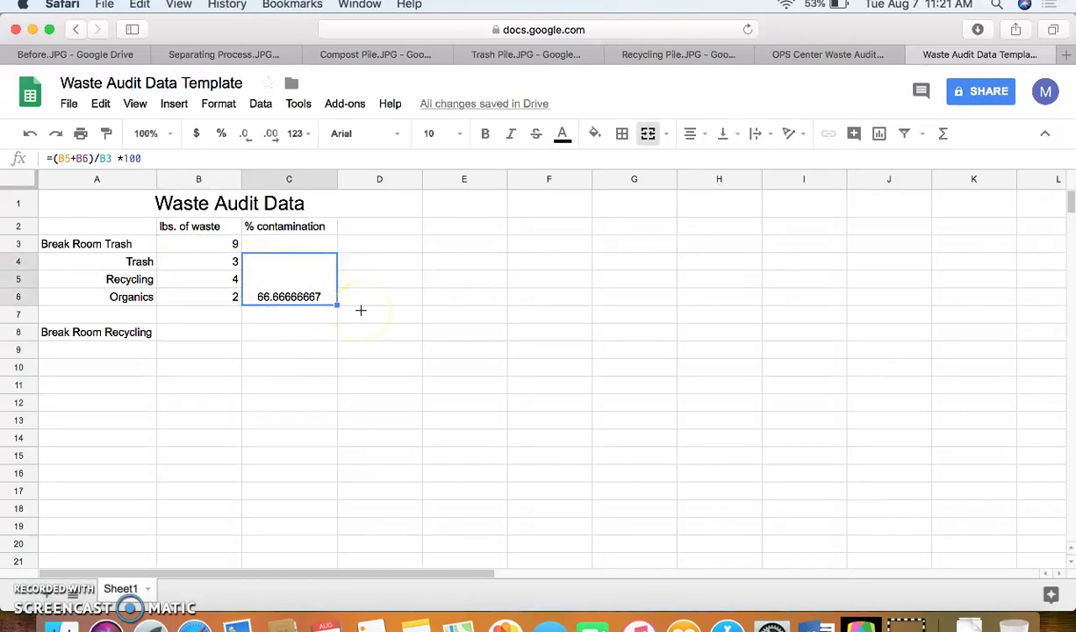
Enter the labels Recycling, Organics and Trash in A9:A11 under Break Room Recycling
left_click(137, 351)
type("Recycling")
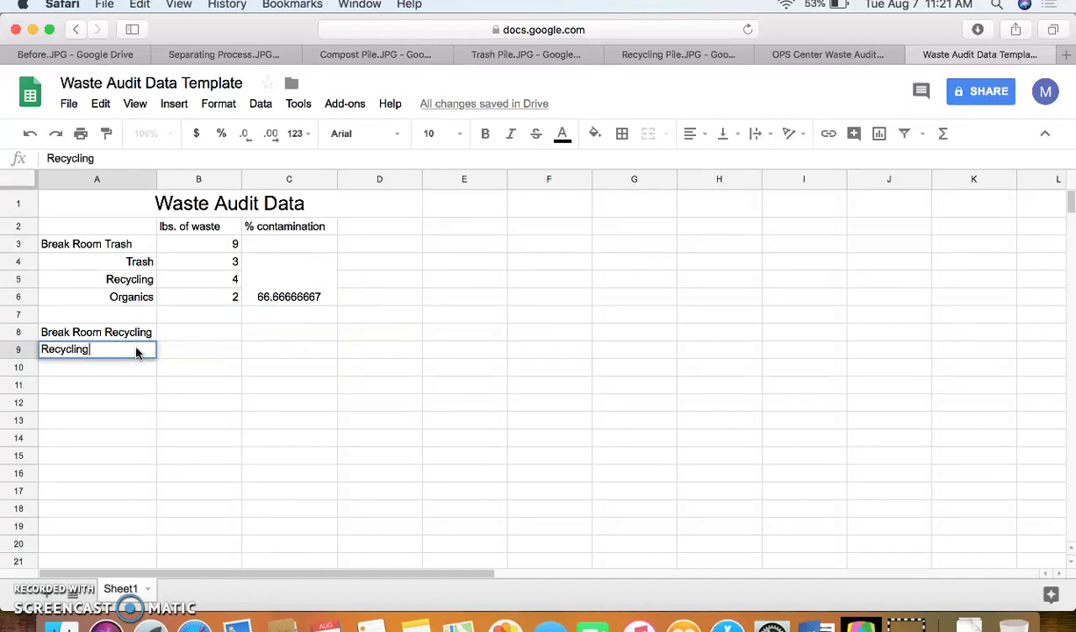
left_click(118, 375)
type("Organics")
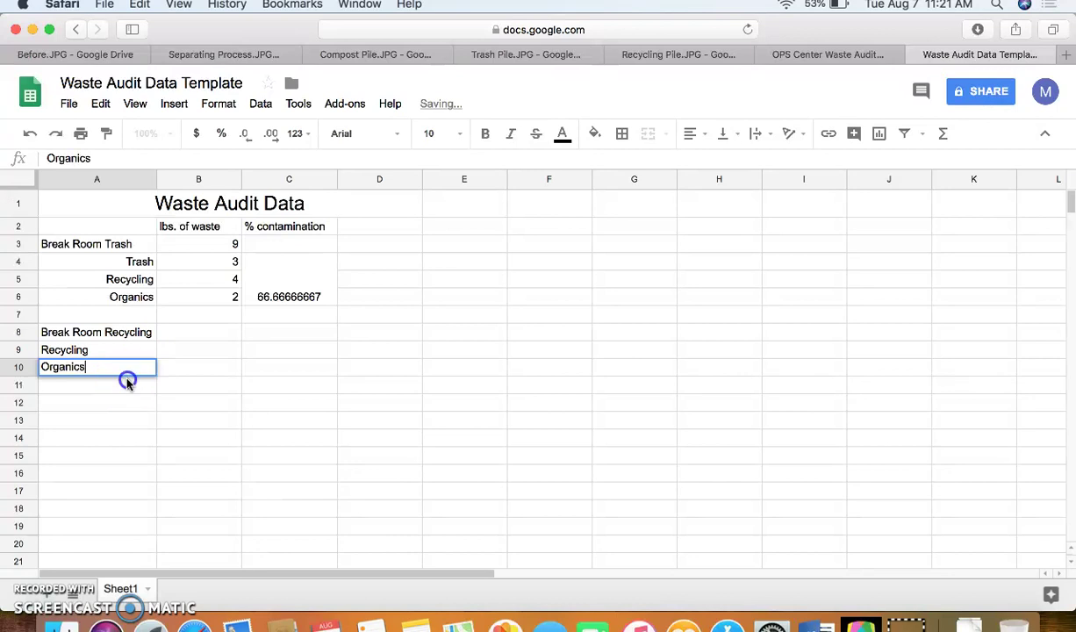
left_click(127, 382)
type("Trash")
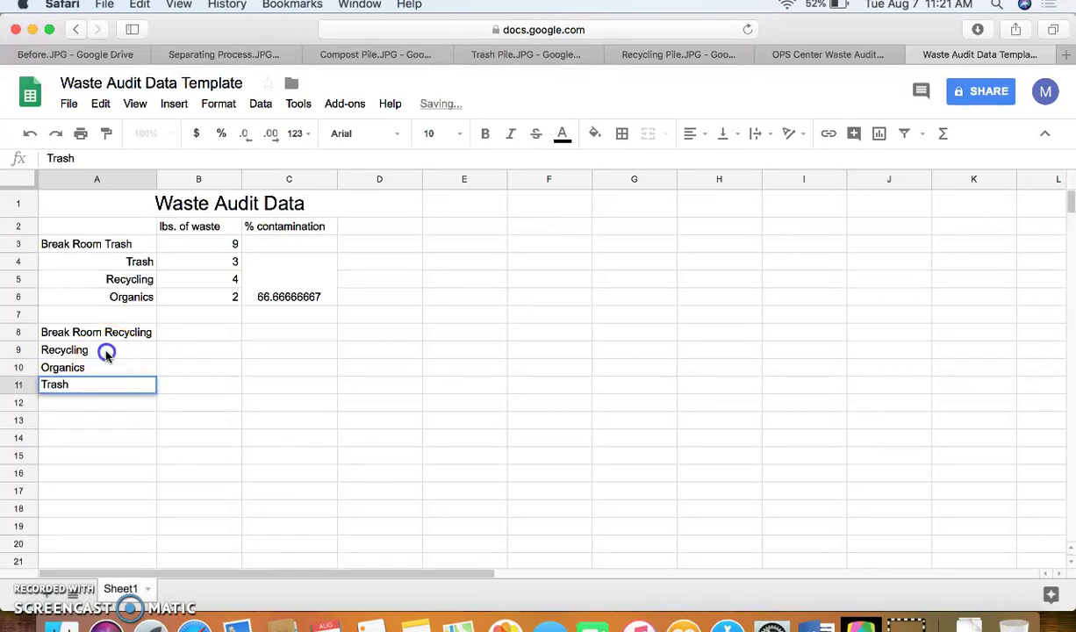
Right-align the Recycling, Organics and Trash labels in A9:A11
left_click_drag(106, 352, 110, 379)
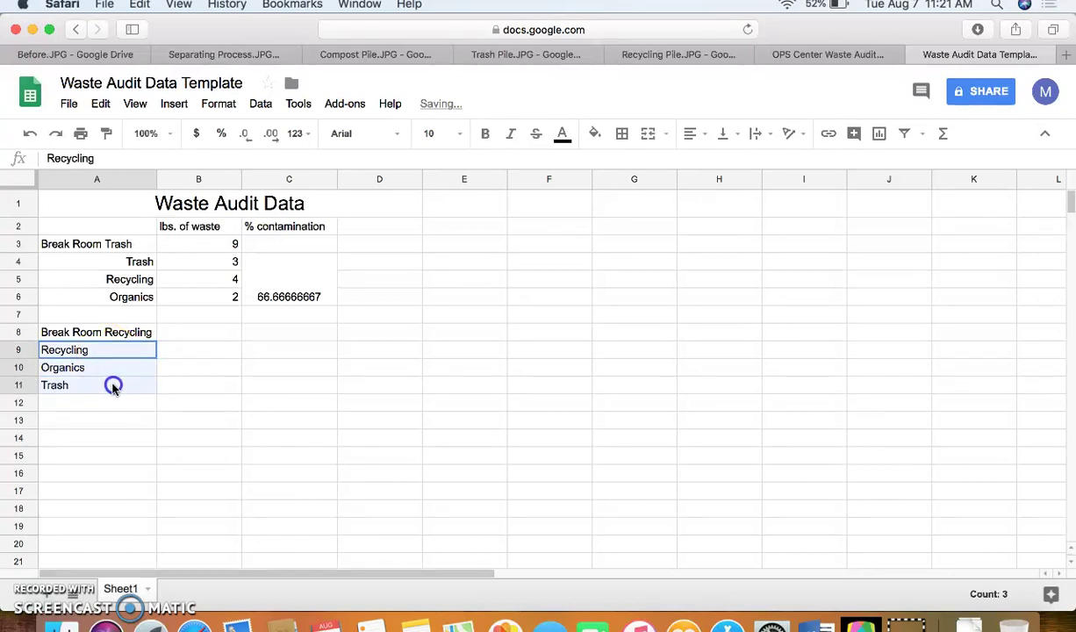
left_click(694, 139)
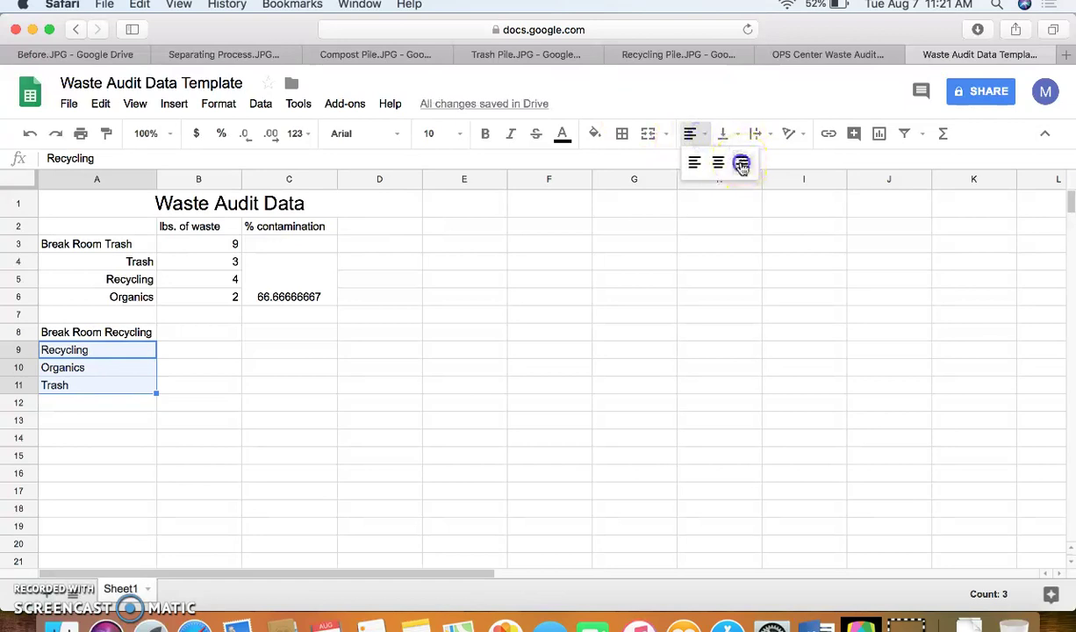
left_click(742, 164)
Add the category label "Office Trash" in A14
left_click(148, 437)
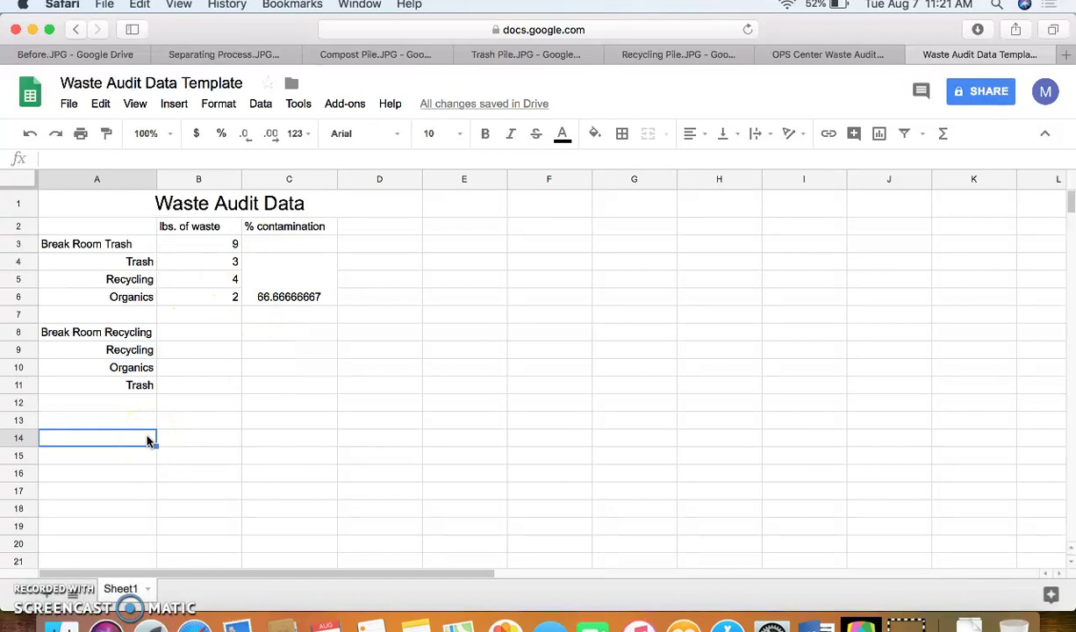
type("Office Trash")
left_click(53, 471)
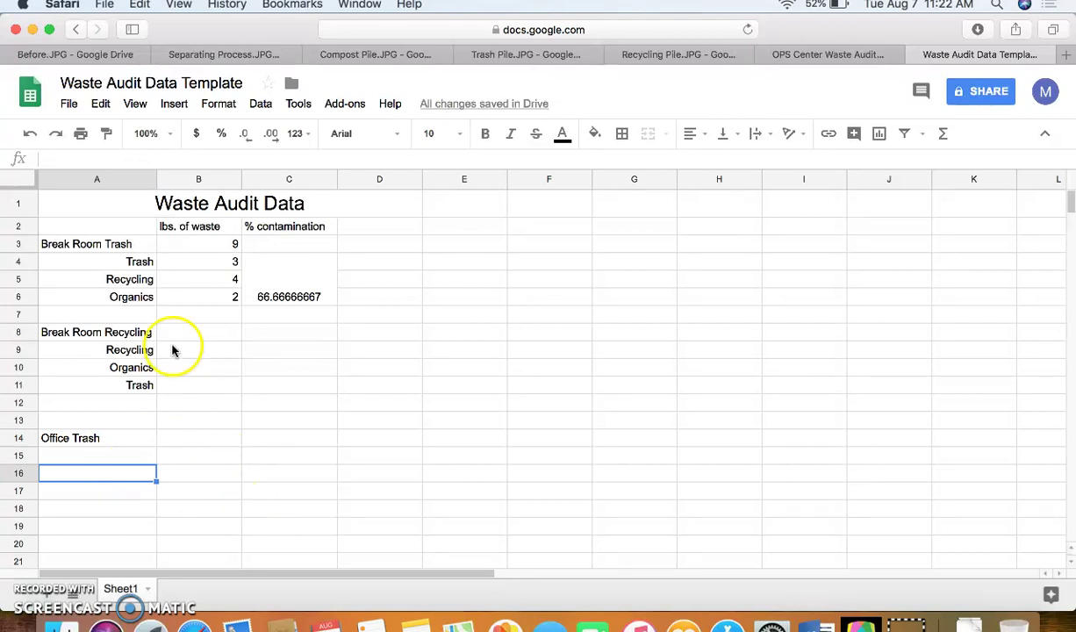
Consult the charts in the OPS Center Waste Audit spreadsheet, and insert a pie chart of A4:B6 in the template
left_click(133, 265)
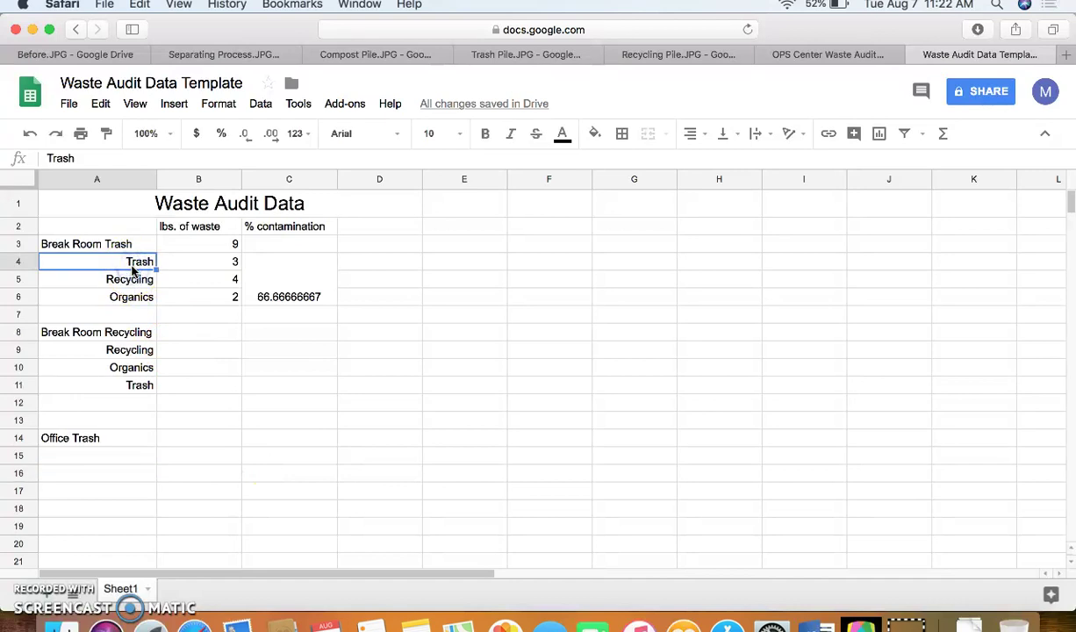
left_click_drag(132, 267, 200, 292)
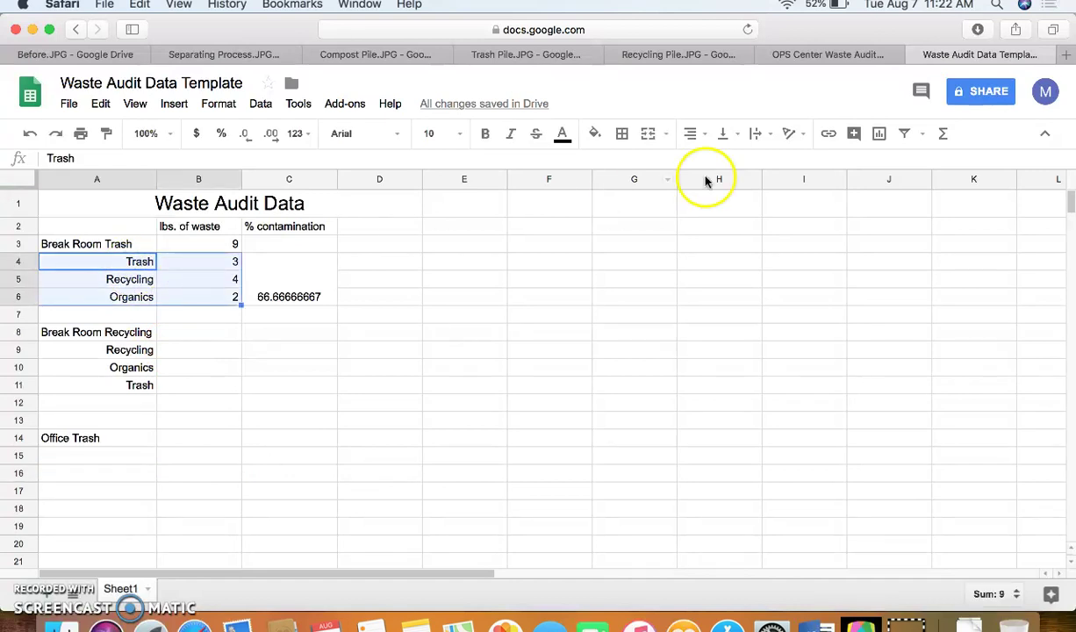
left_click(807, 54)
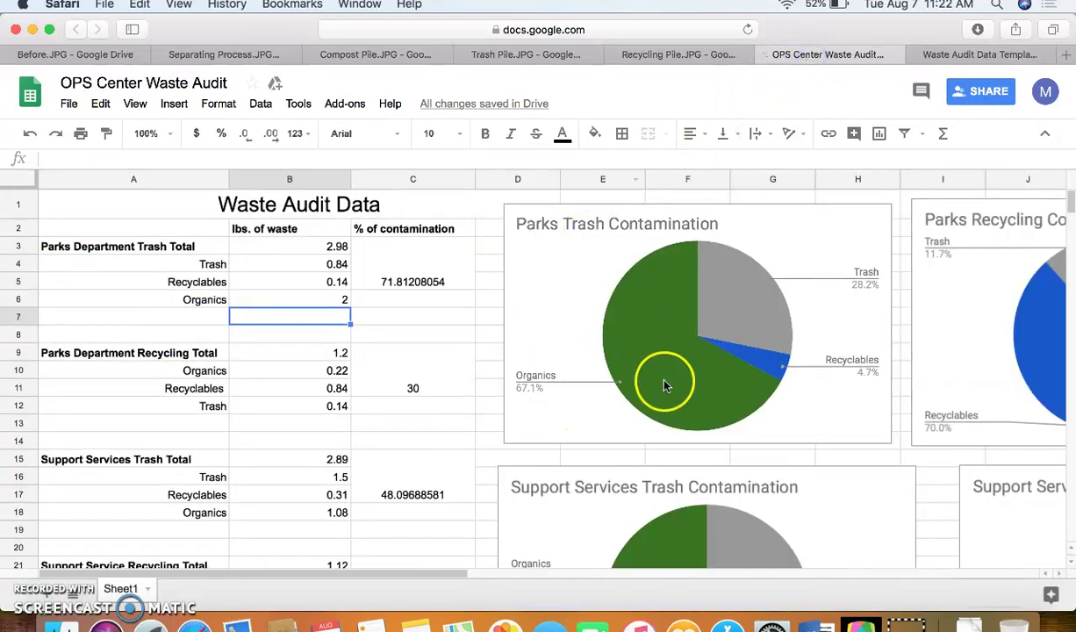
left_click(972, 54)
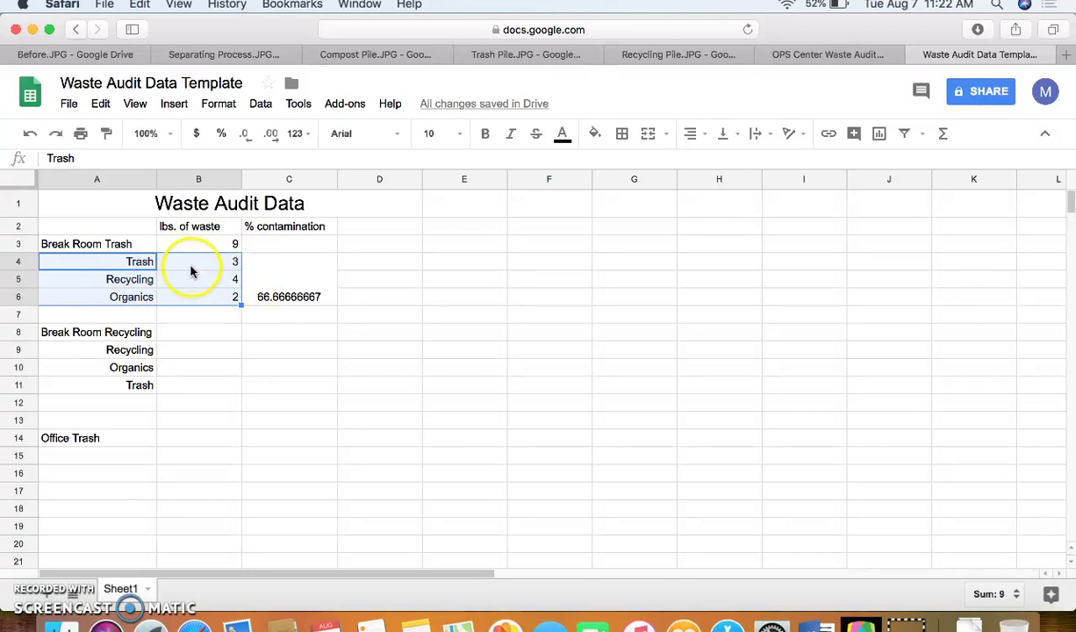
left_click(172, 104)
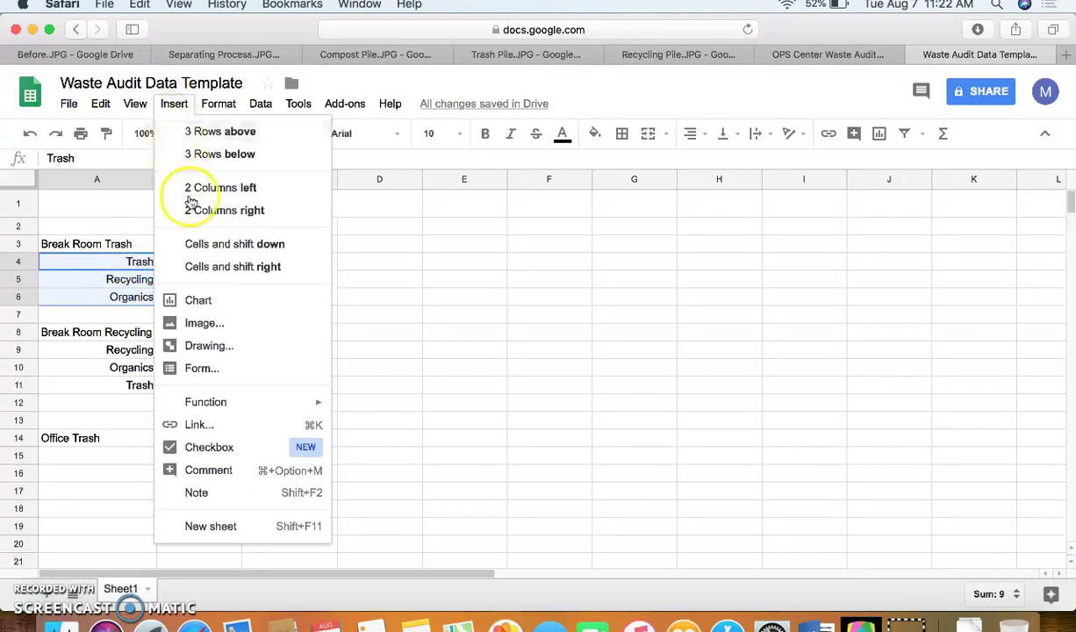
left_click(215, 302)
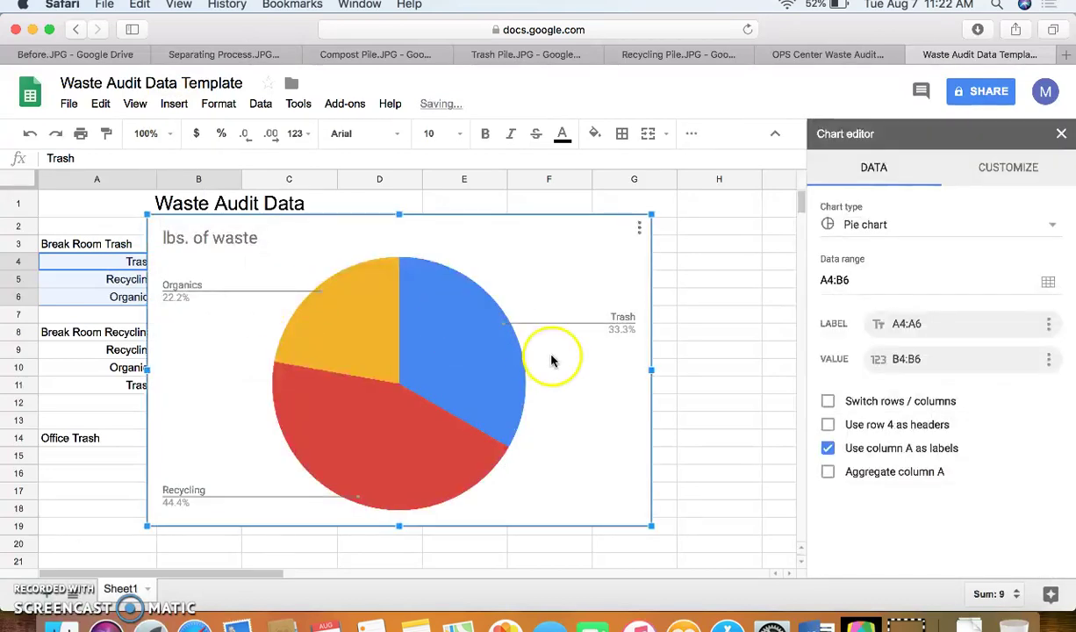
left_click(911, 226)
scroll(925, 413, "down", 5)
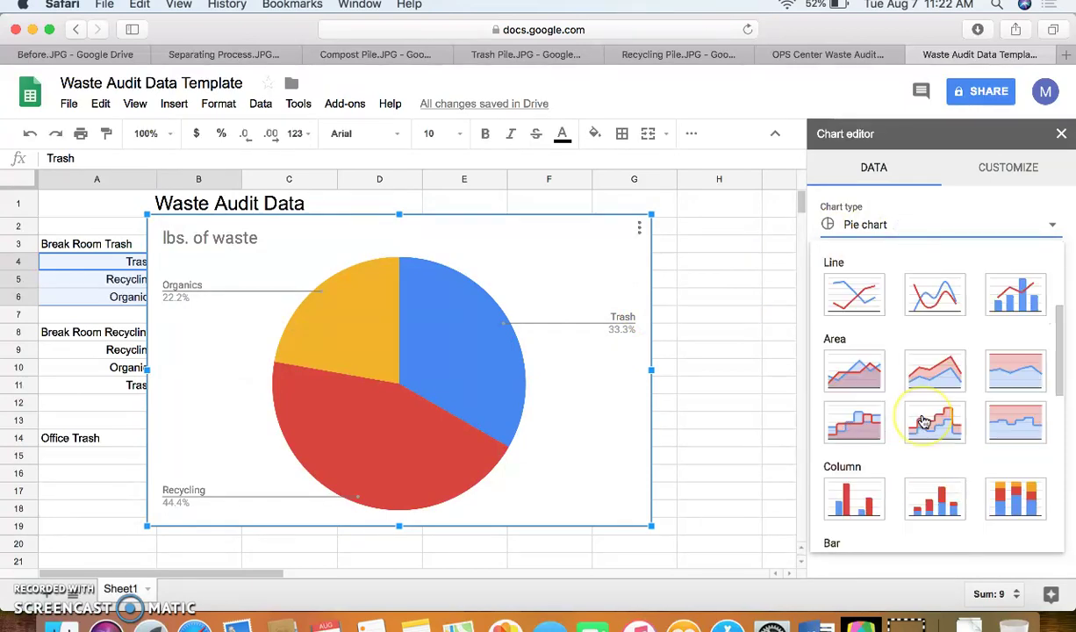
scroll(925, 422, "down", 3)
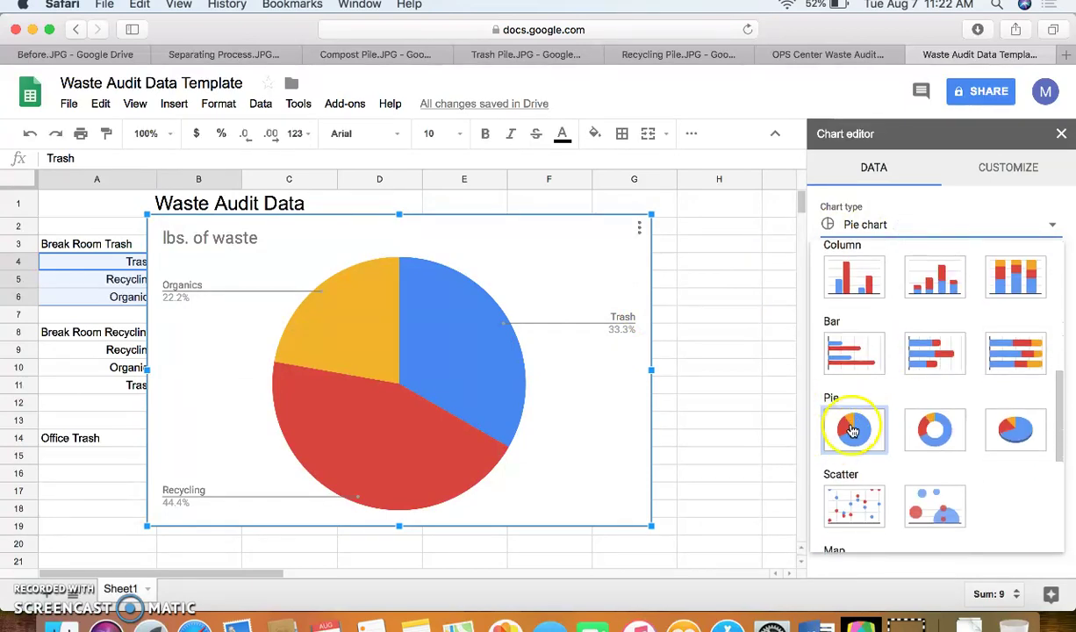
left_click(907, 223)
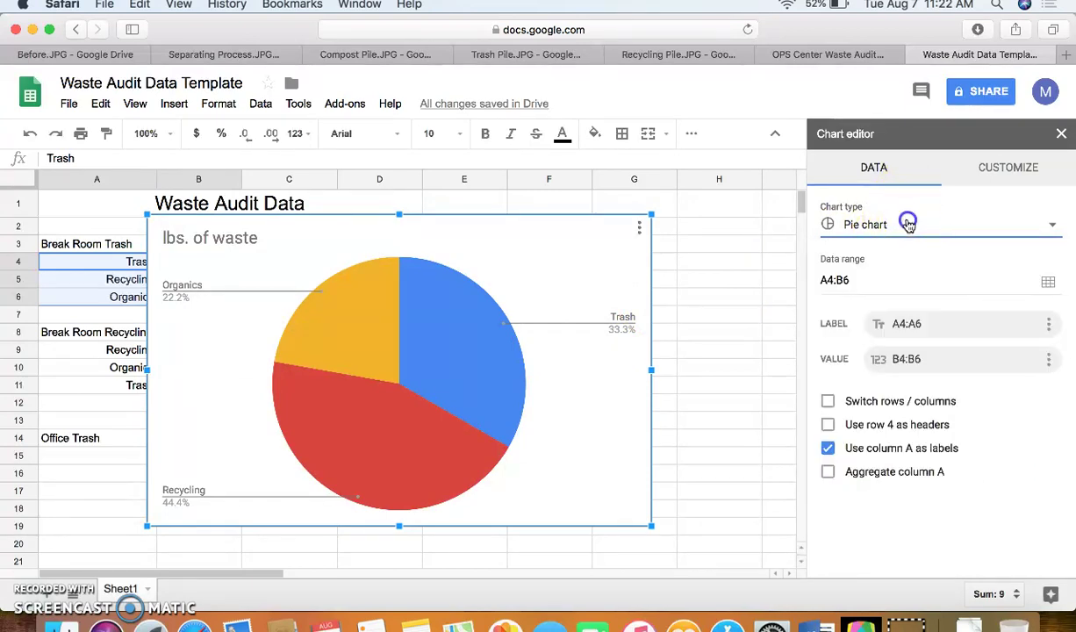
Change the pie chart's title to "Break Room Trash Contamination"
double_click(225, 245)
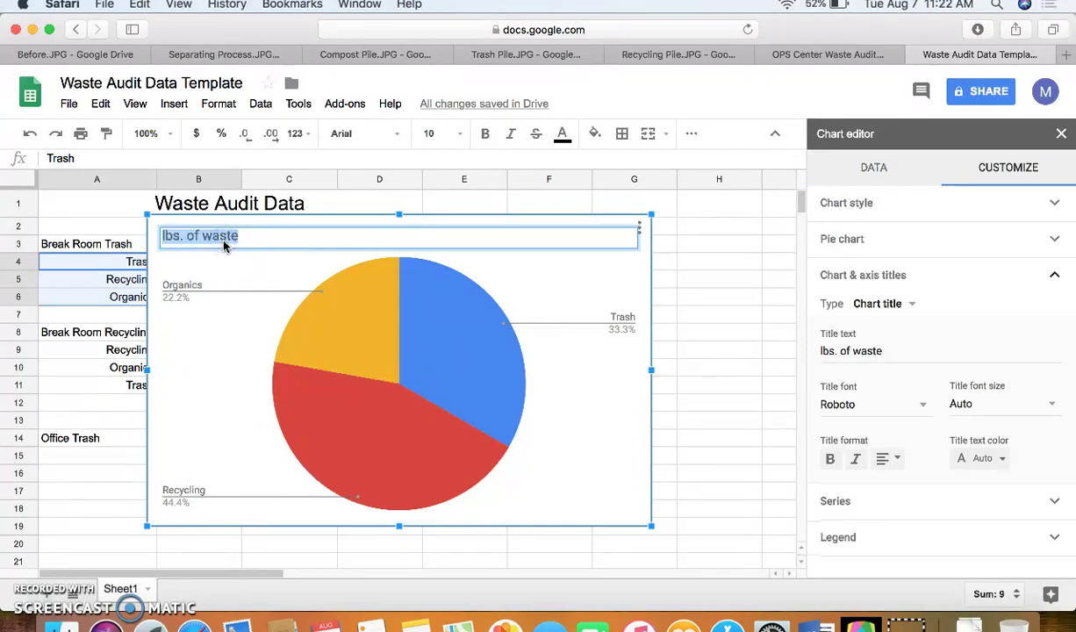
type("Break Room Trash Co")
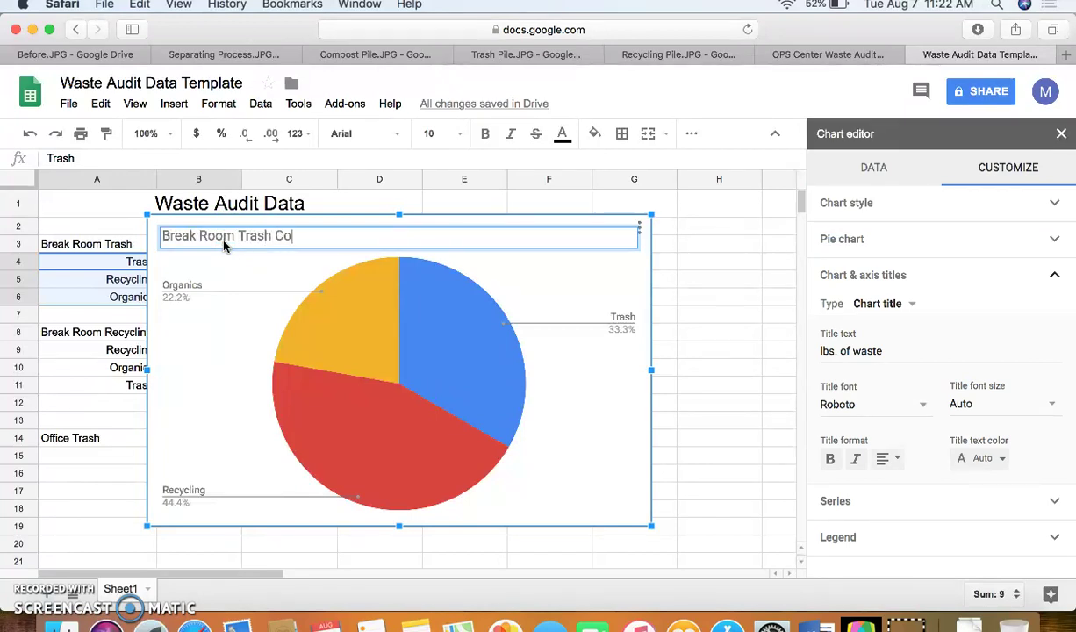
type("ntamination")
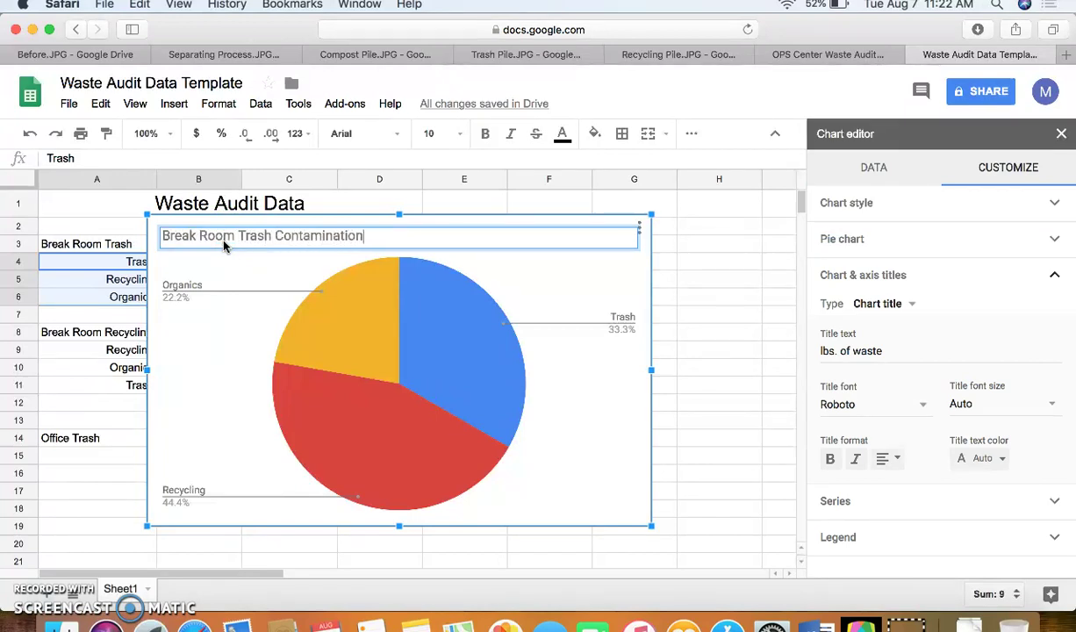
Apply the entered chart title and color the pie chart's Organics slice dark green
key("Return")
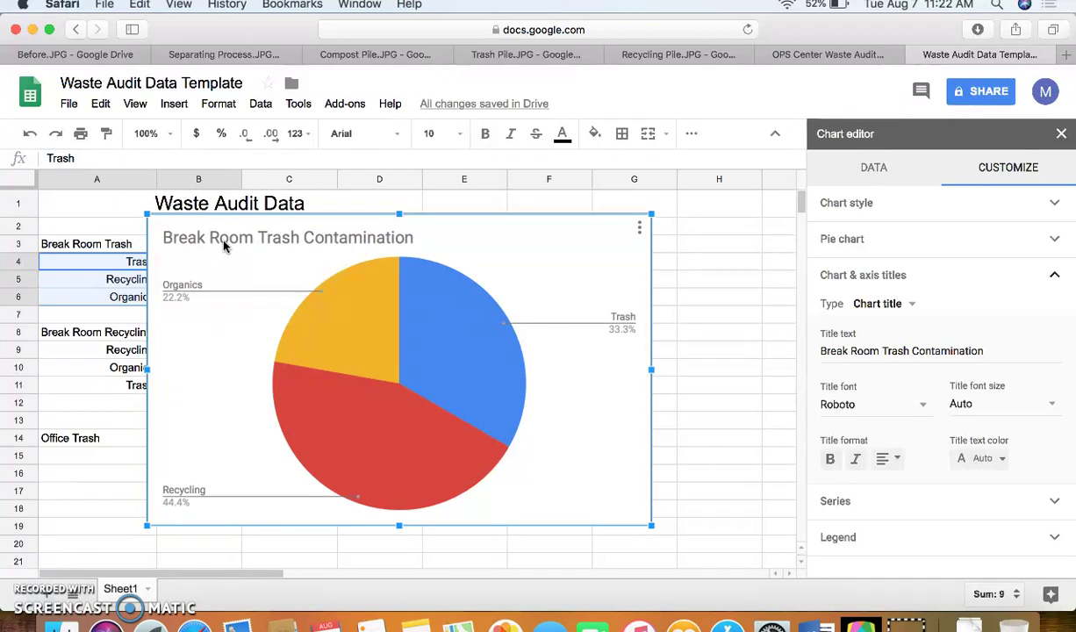
left_click(360, 314)
left_click(840, 387)
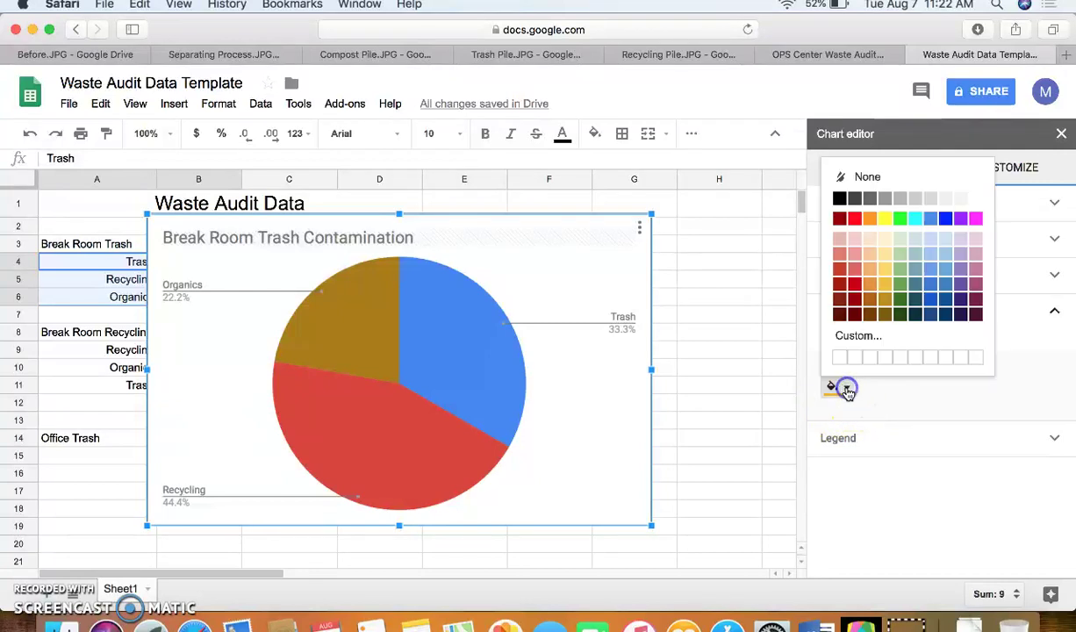
left_click(901, 298)
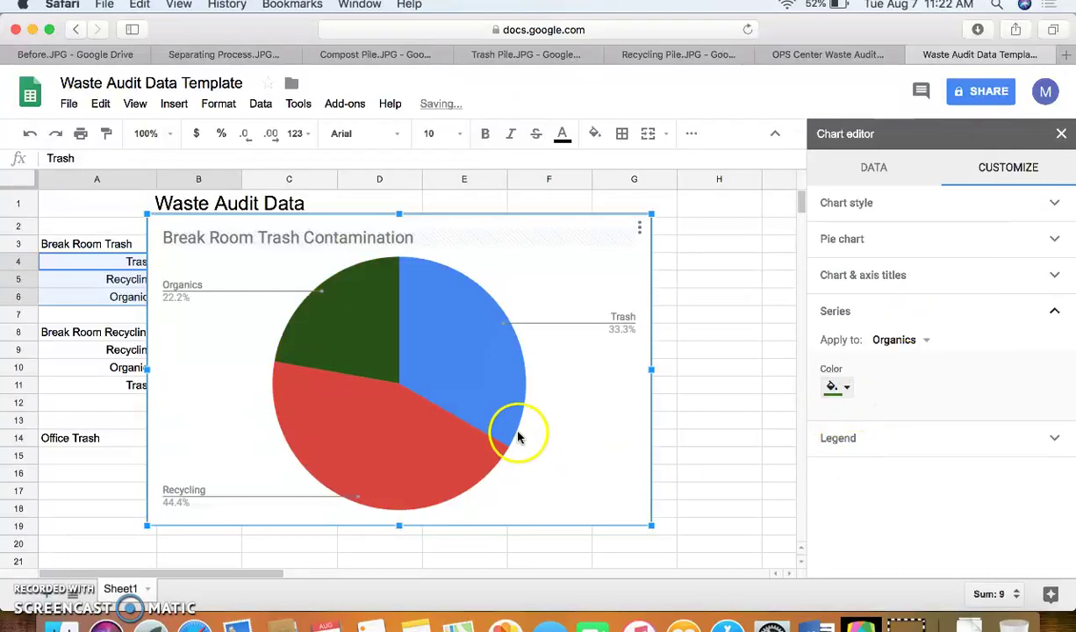
Color the pie chart's Trash slice dark blue
left_click(502, 405)
left_click(840, 387)
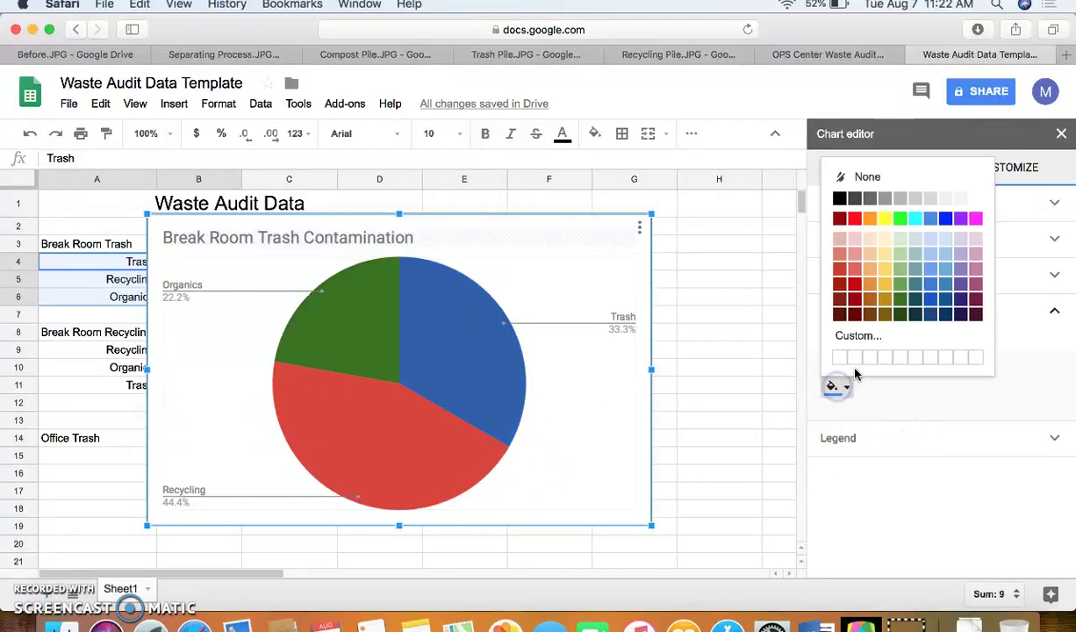
left_click(937, 301)
left_click(383, 478)
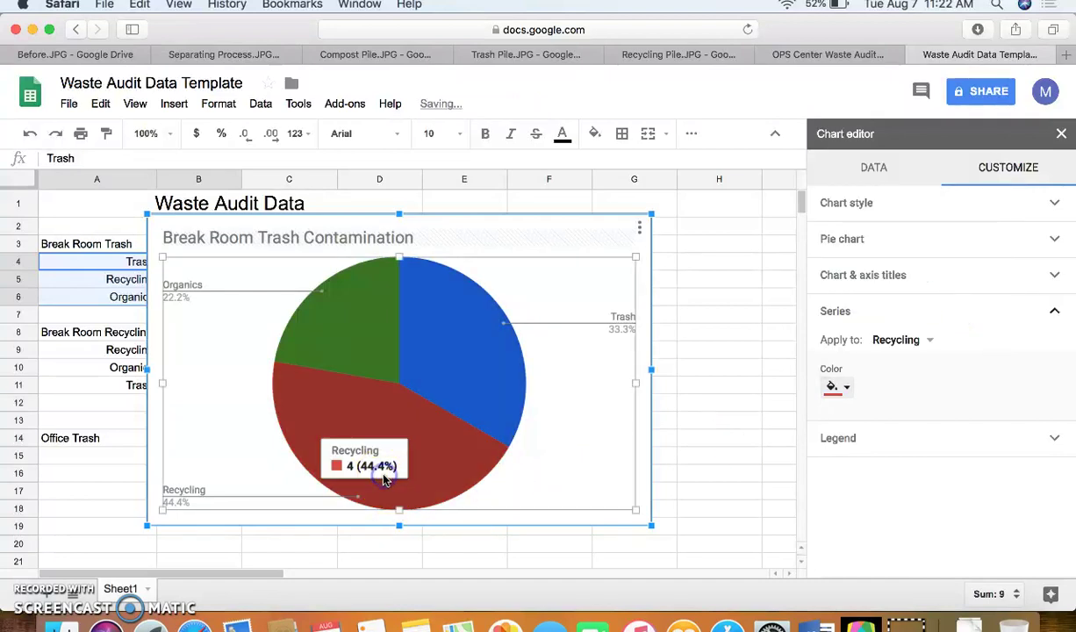
left_click(524, 315)
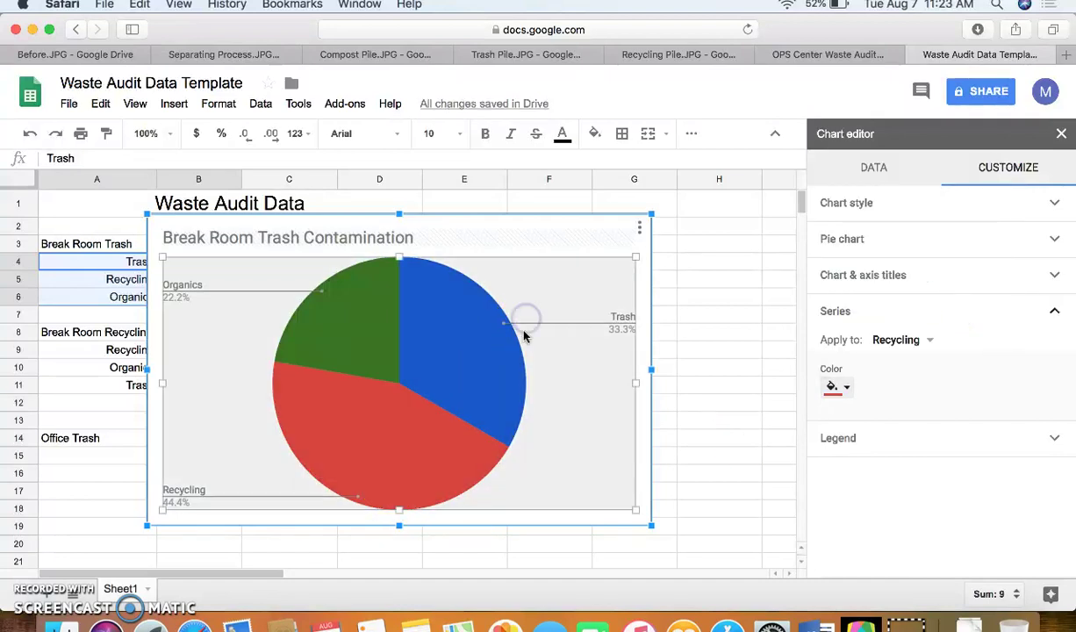
Color the pie chart's Trash slice gray and its Recycling slice dark blue
left_click(479, 370)
left_click(838, 387)
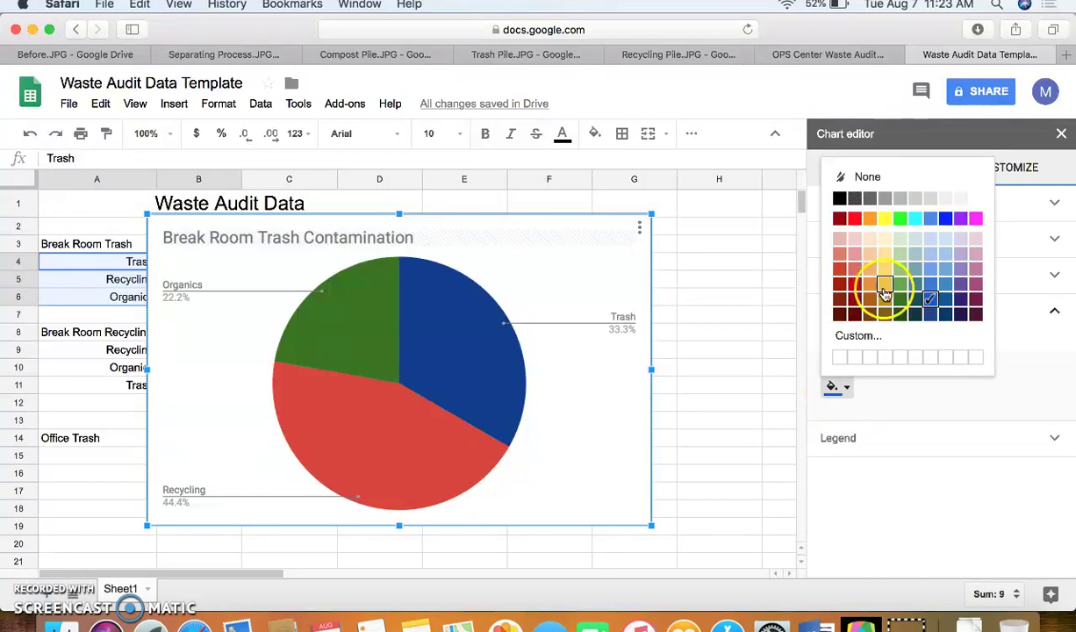
left_click(913, 202)
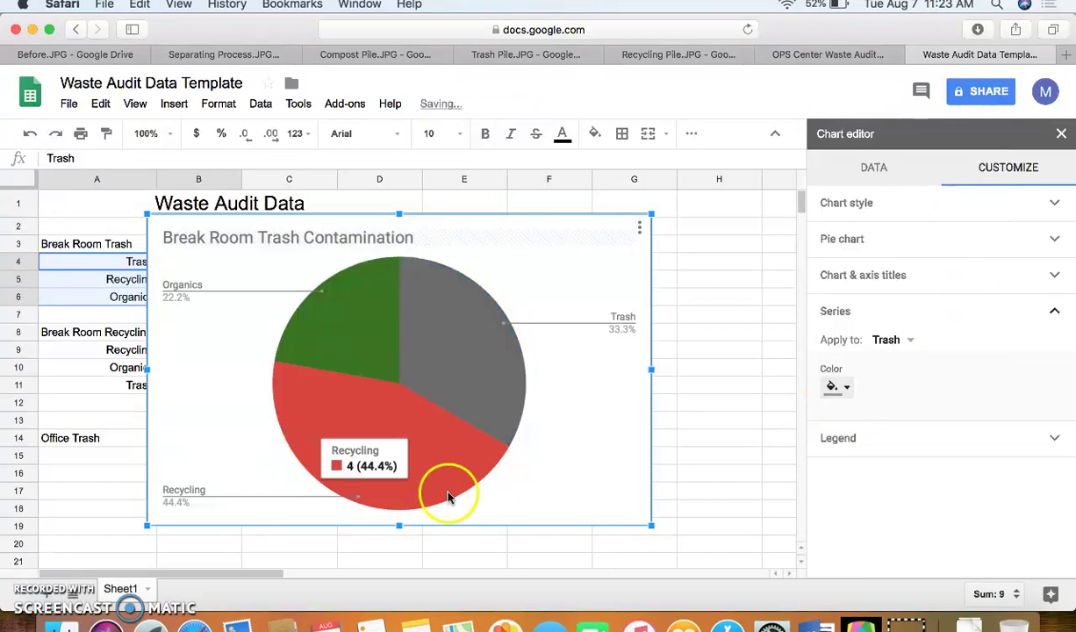
left_click(410, 457)
left_click(838, 387)
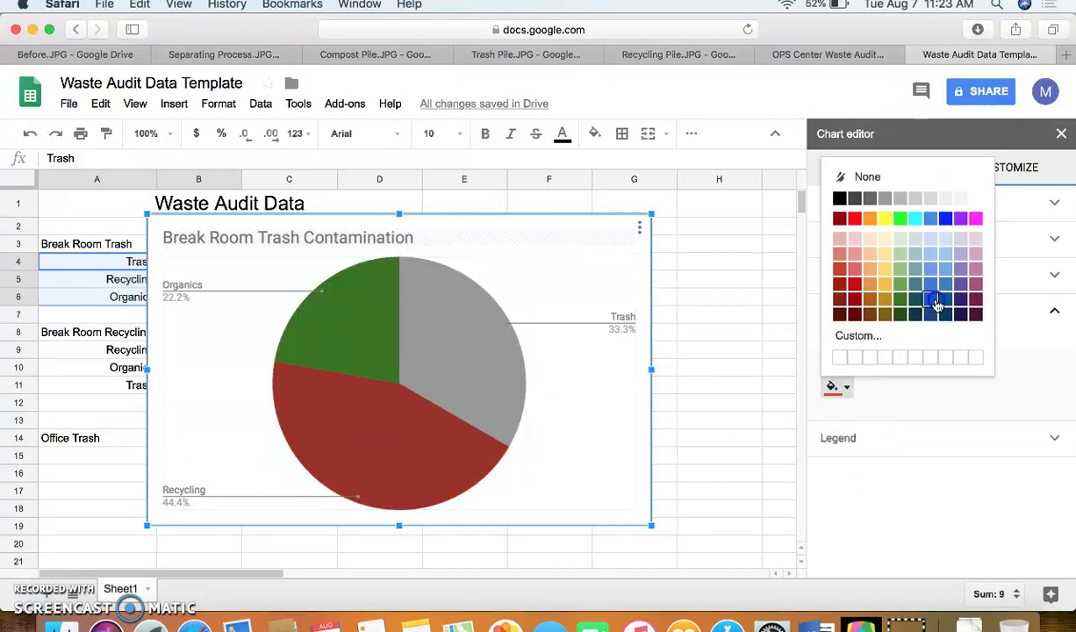
left_click(930, 302)
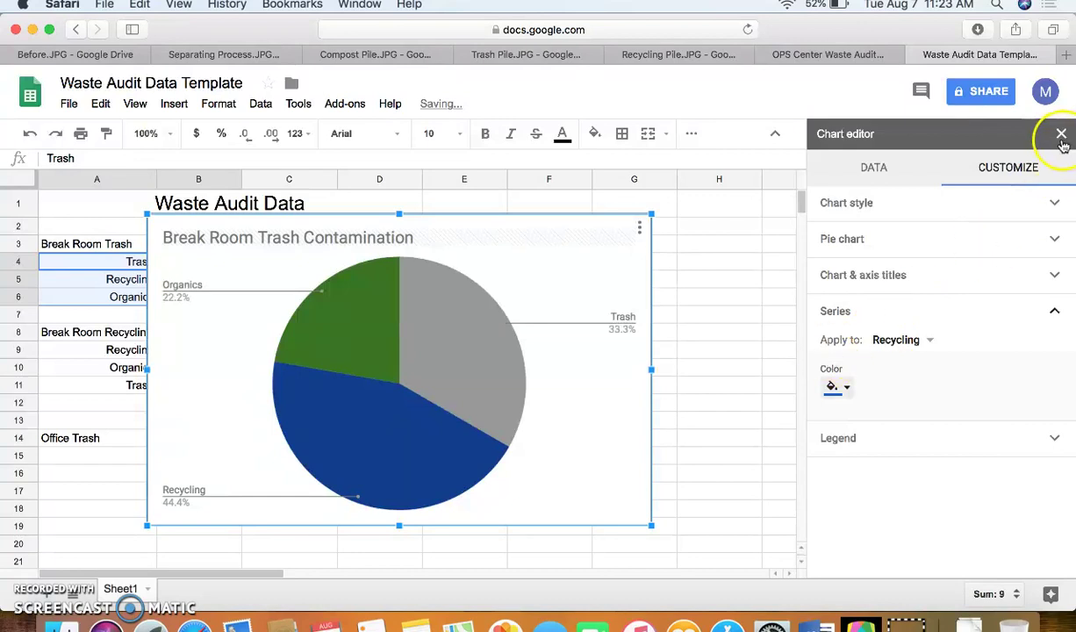
Shrink the pie chart and move it beside the break room data, spanning about columns D to H and rows 2 to 13
left_click(1061, 134)
left_click(630, 486)
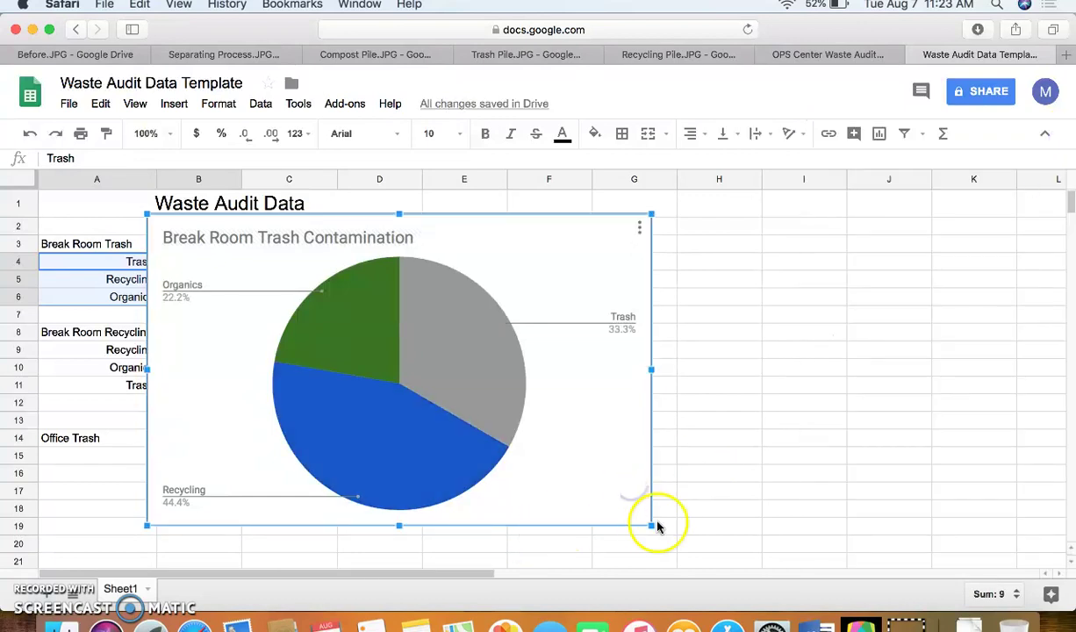
left_click_drag(650, 525, 487, 406)
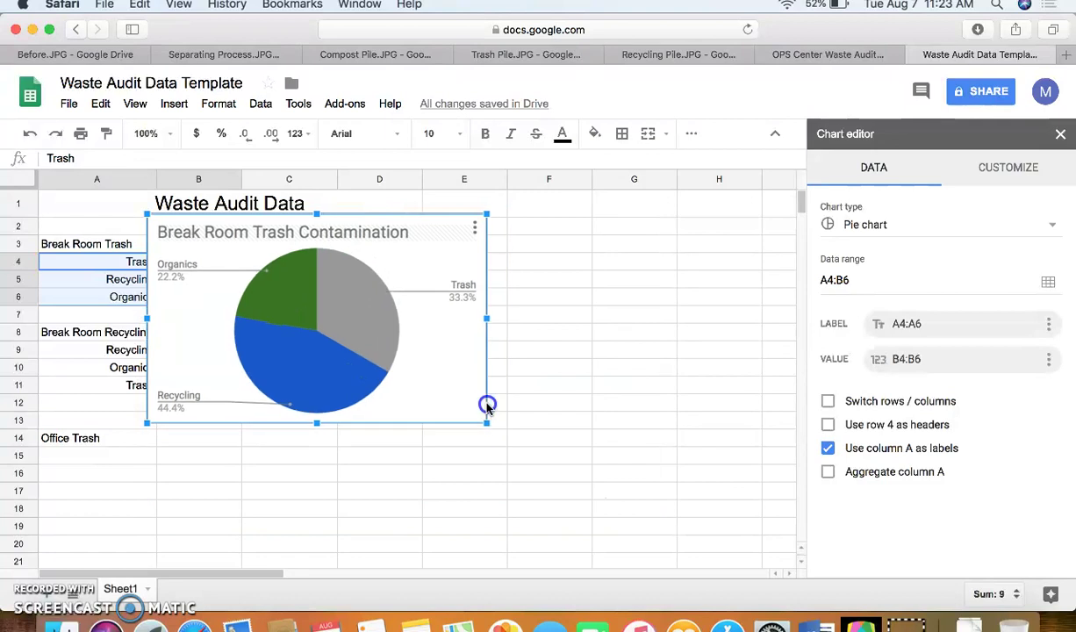
left_click_drag(442, 372, 652, 384)
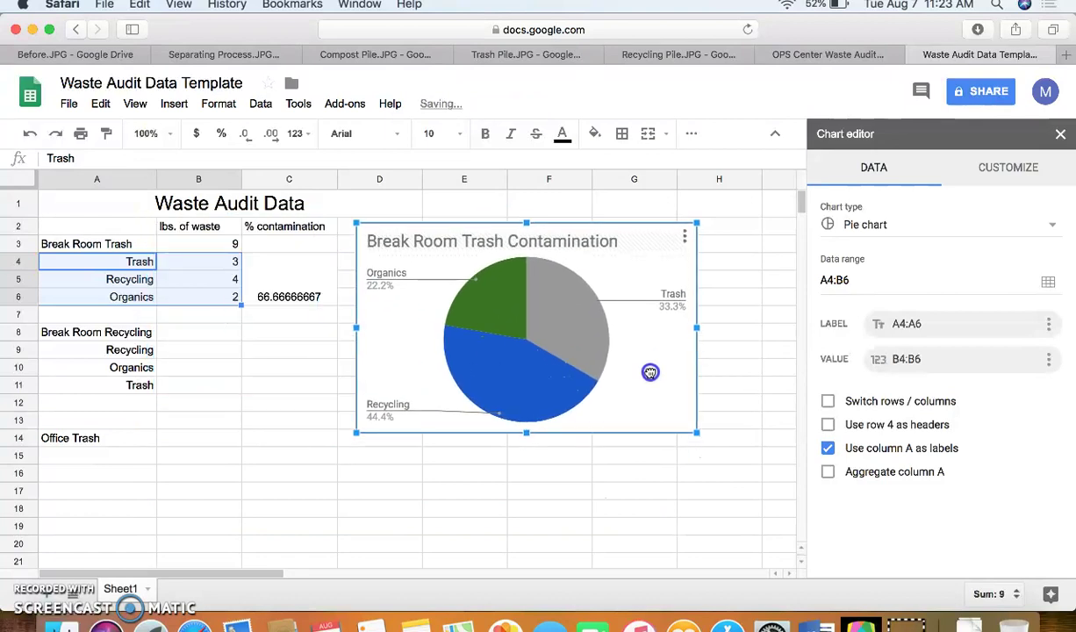
left_click(1060, 134)
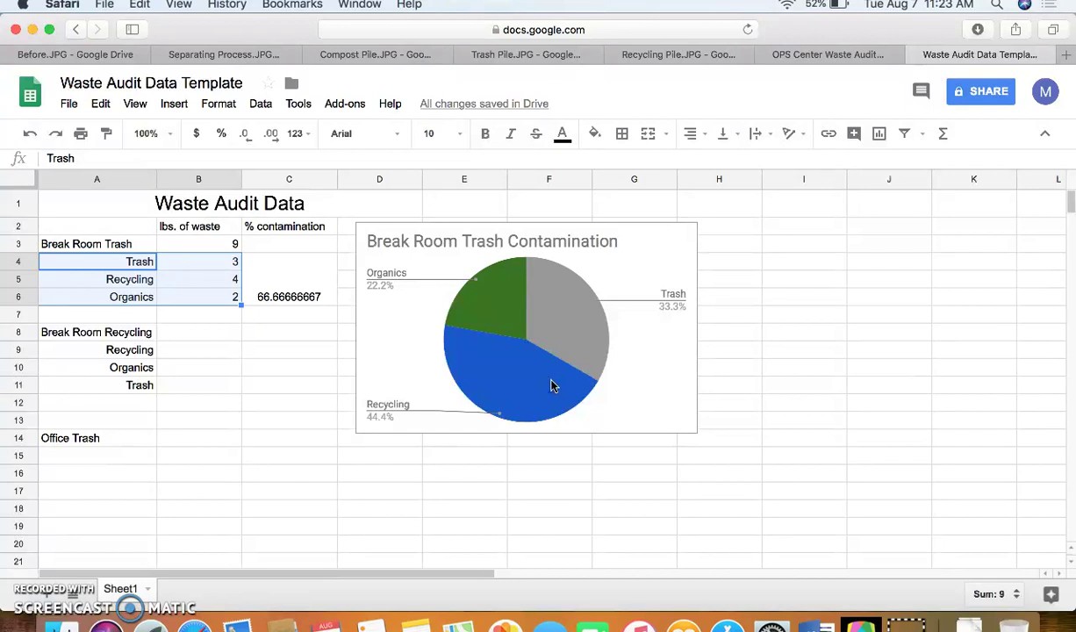
left_click(273, 437)
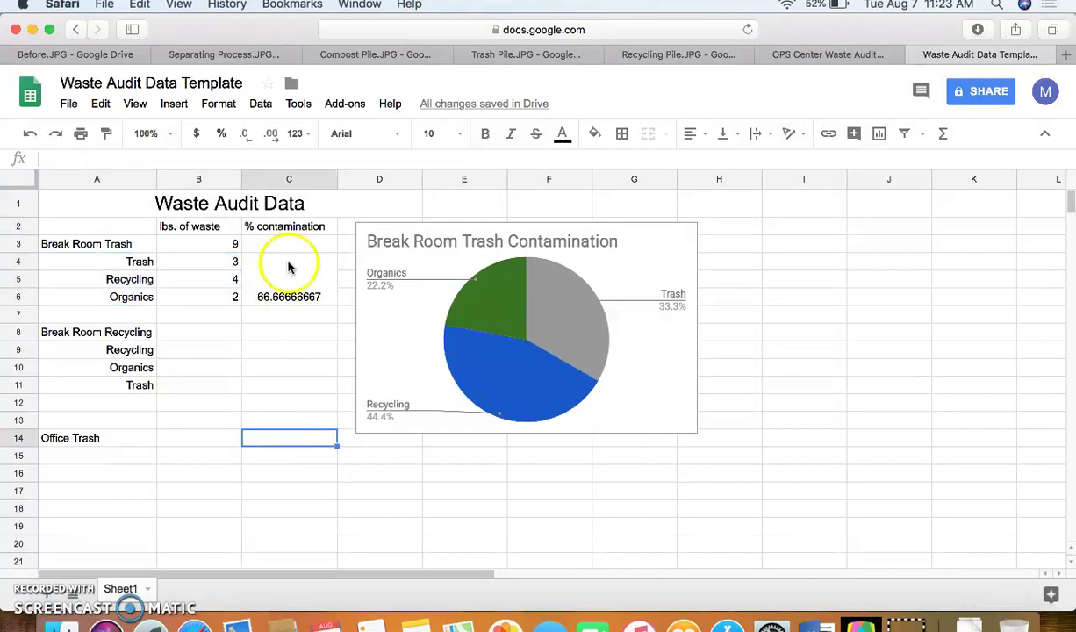